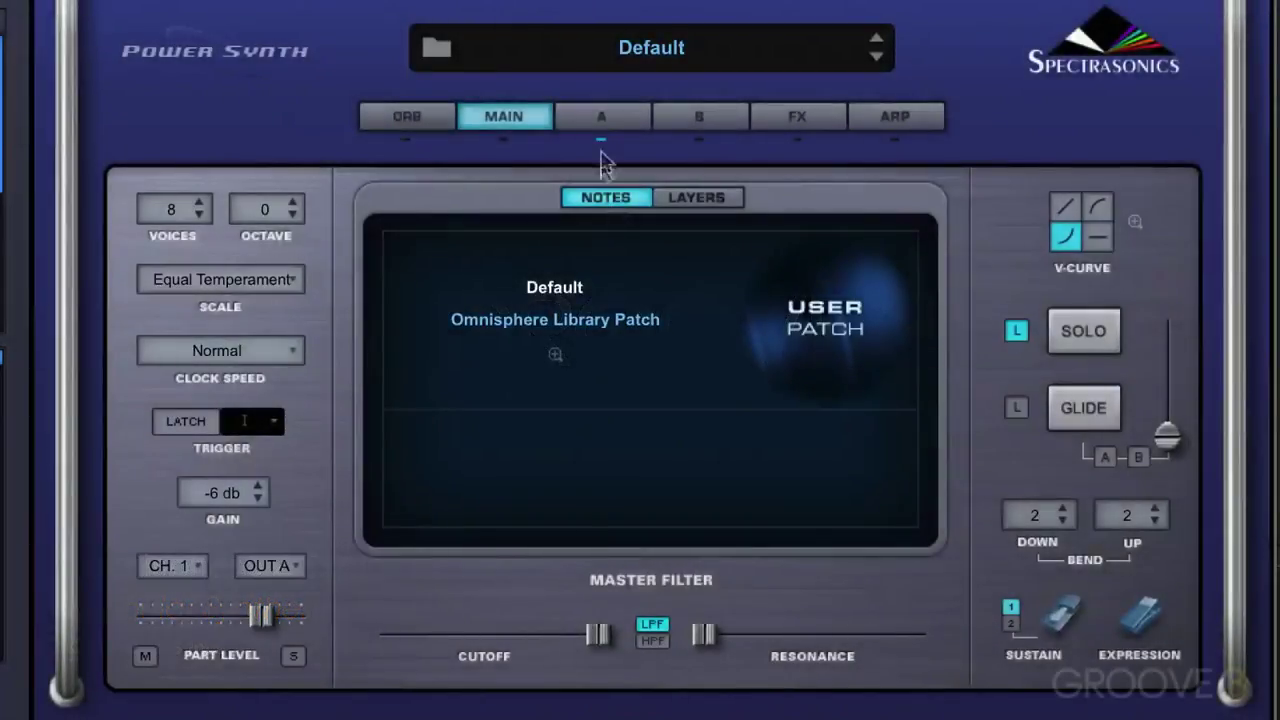
Switch layer A's oscillator to sample mode and load the Phrases soundsource "PHR - African Flute 07"
left_click(605, 118)
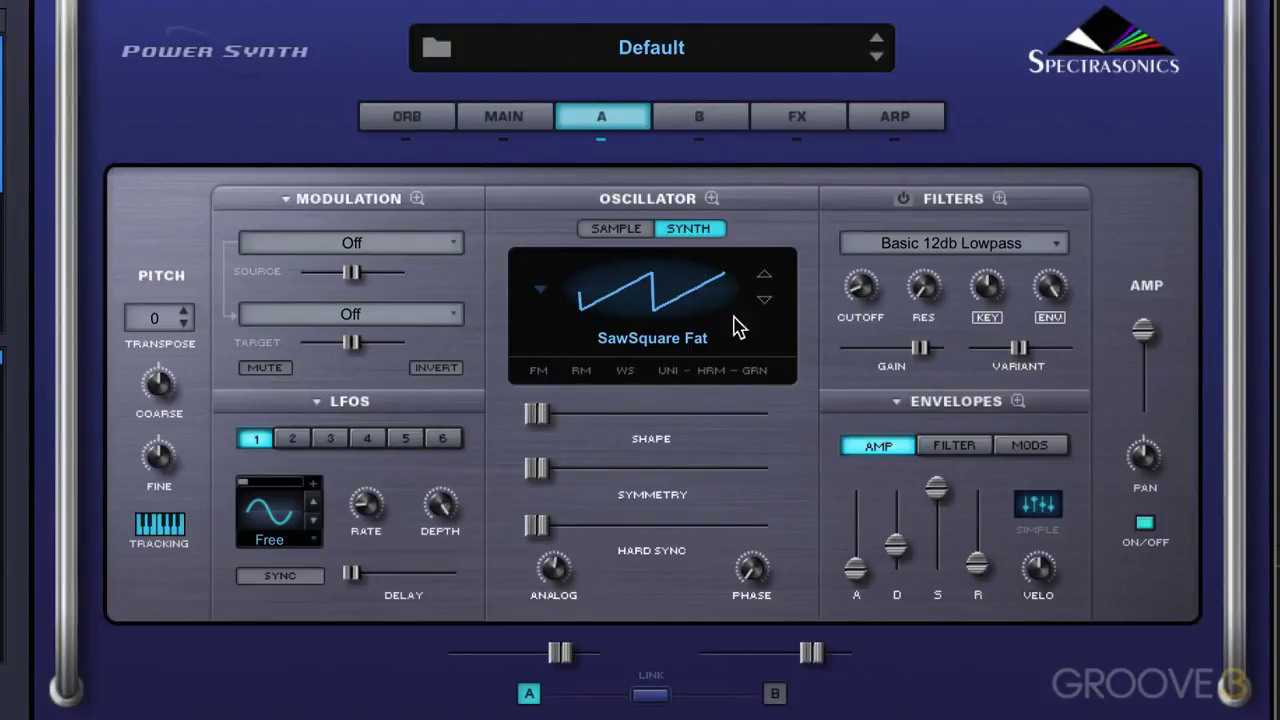
left_click(624, 230)
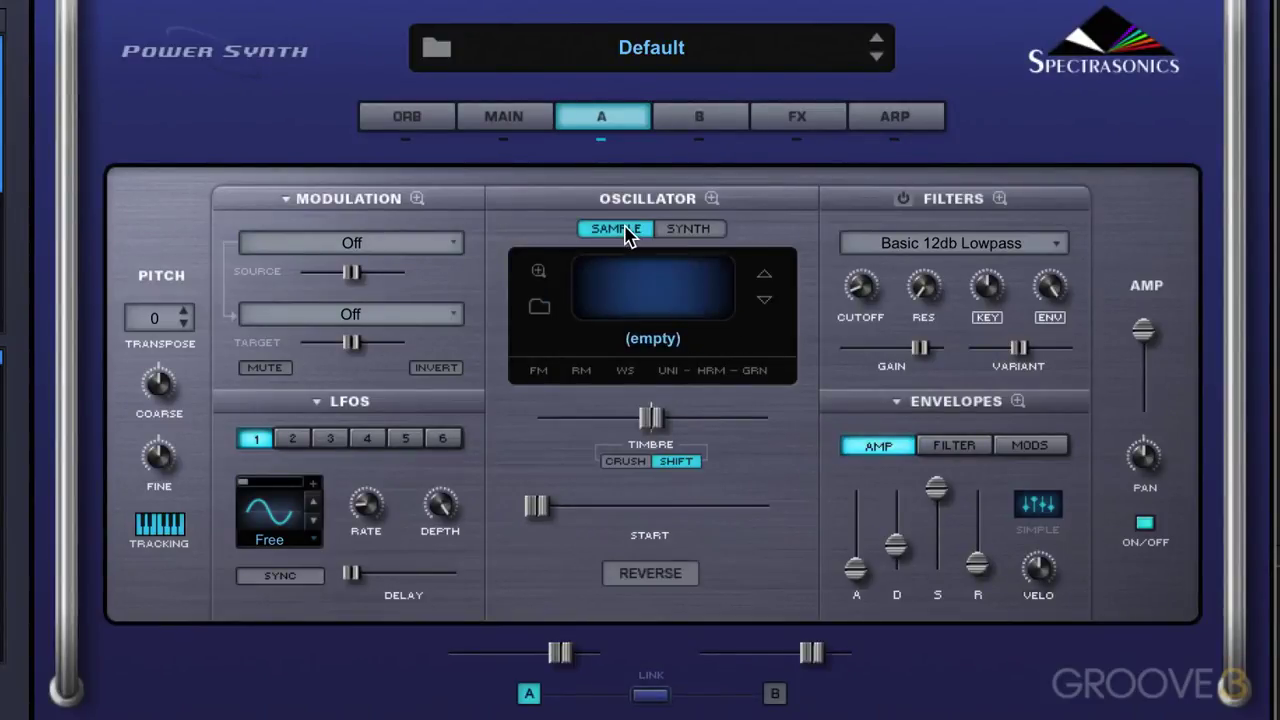
left_click(652, 300)
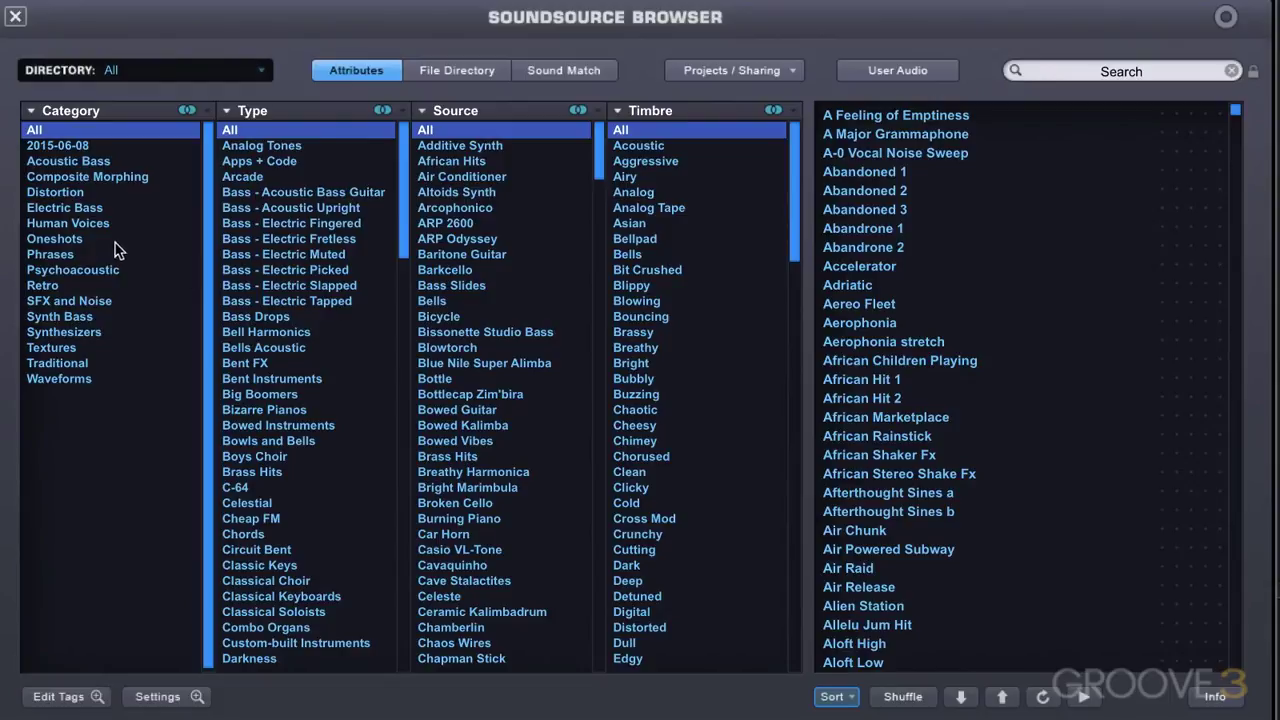
left_click(50, 255)
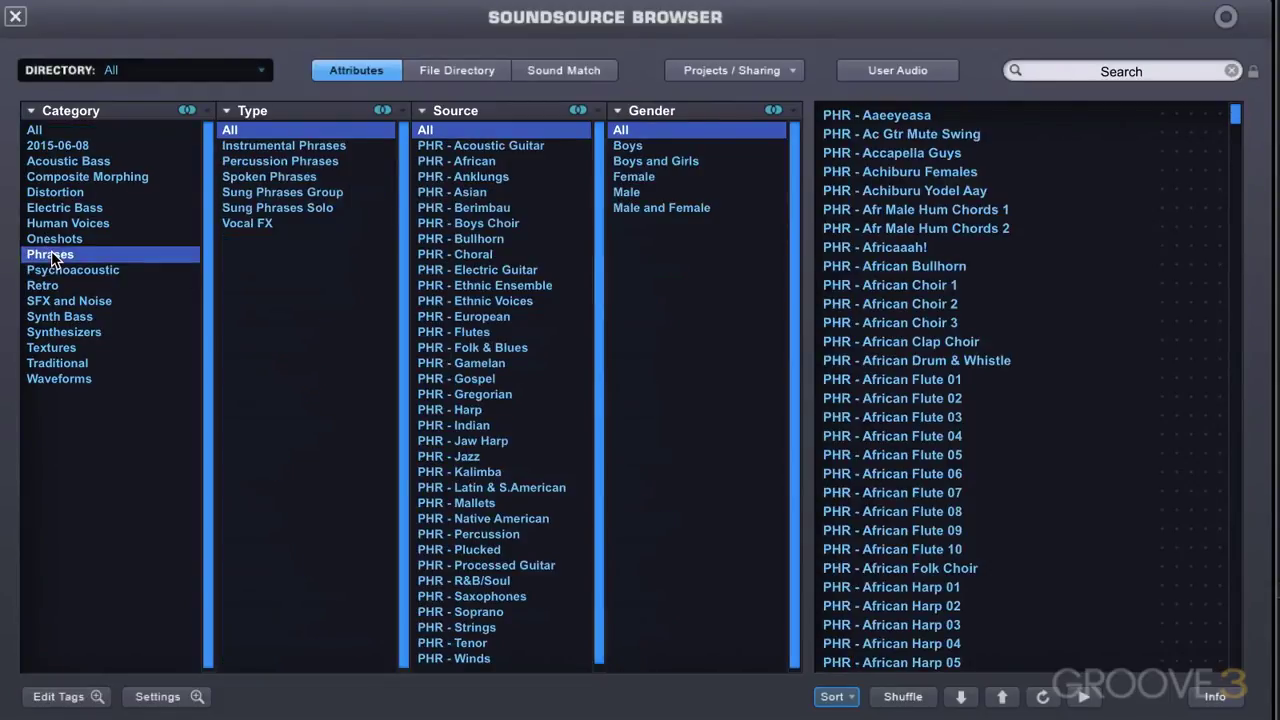
left_click(937, 496)
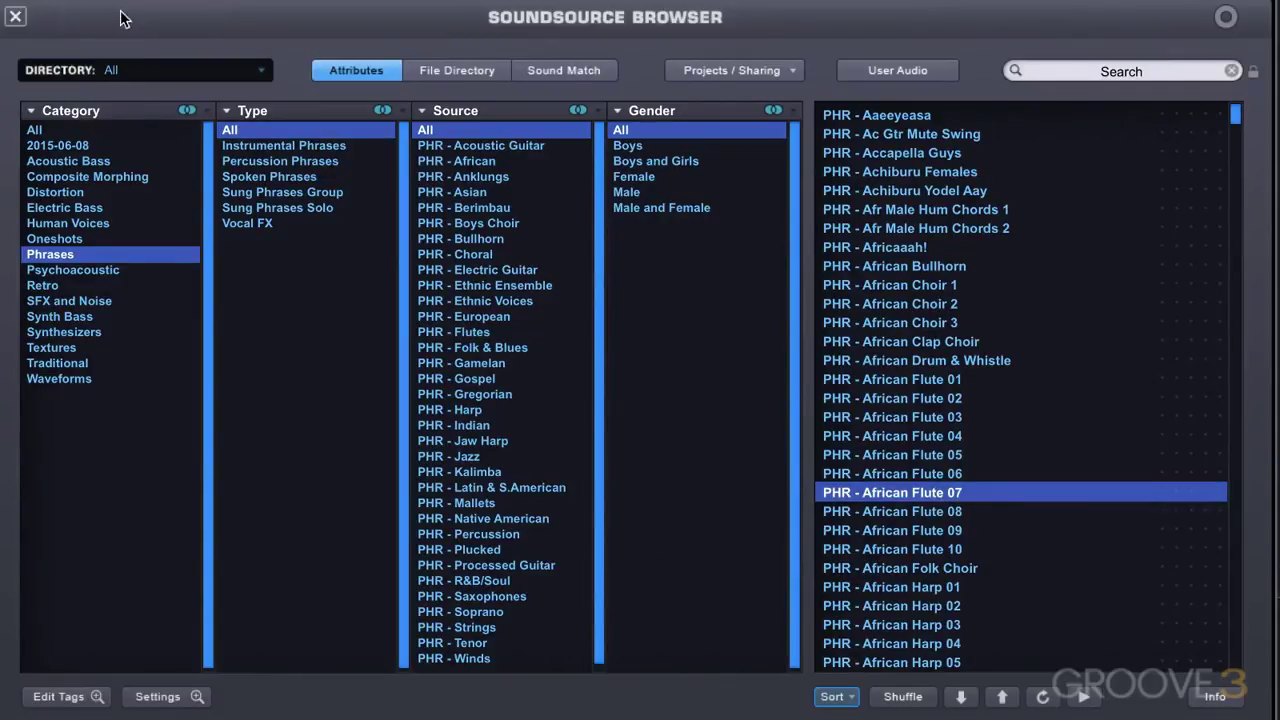
left_click(14, 18)
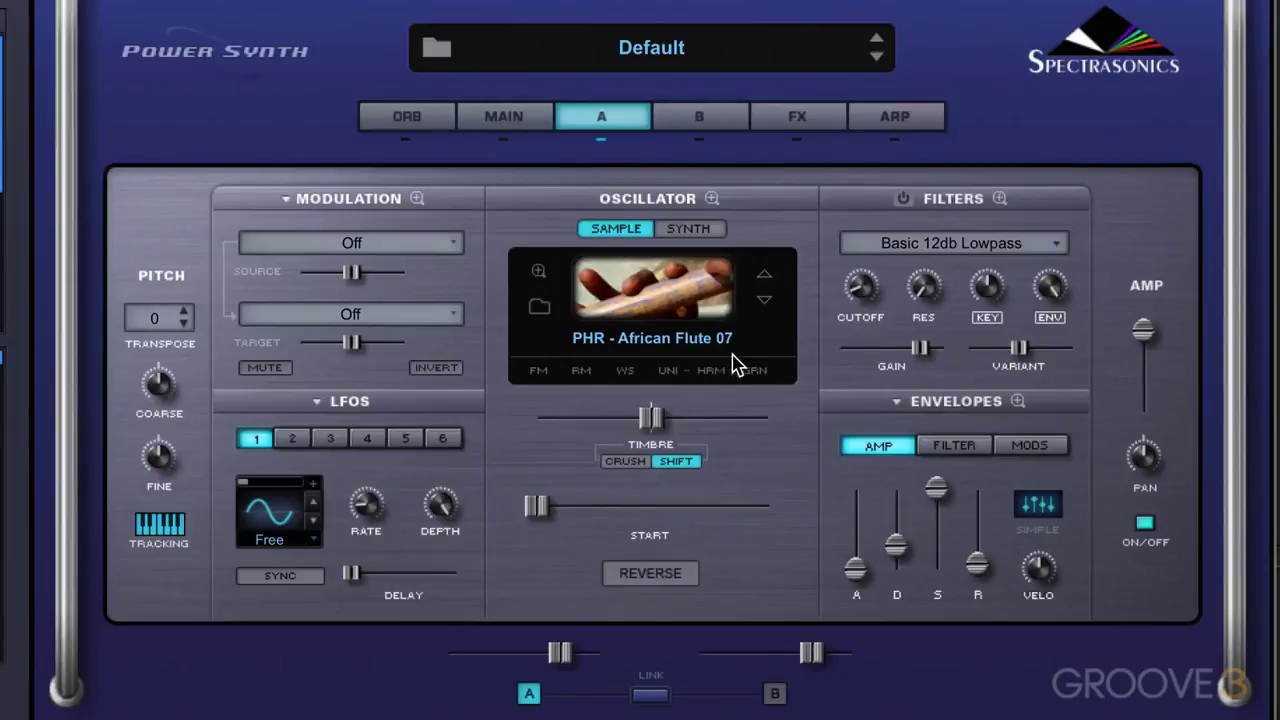
Open the oscillator's granular settings and turn granular synthesis on, with Legacy mode off
left_click(757, 378)
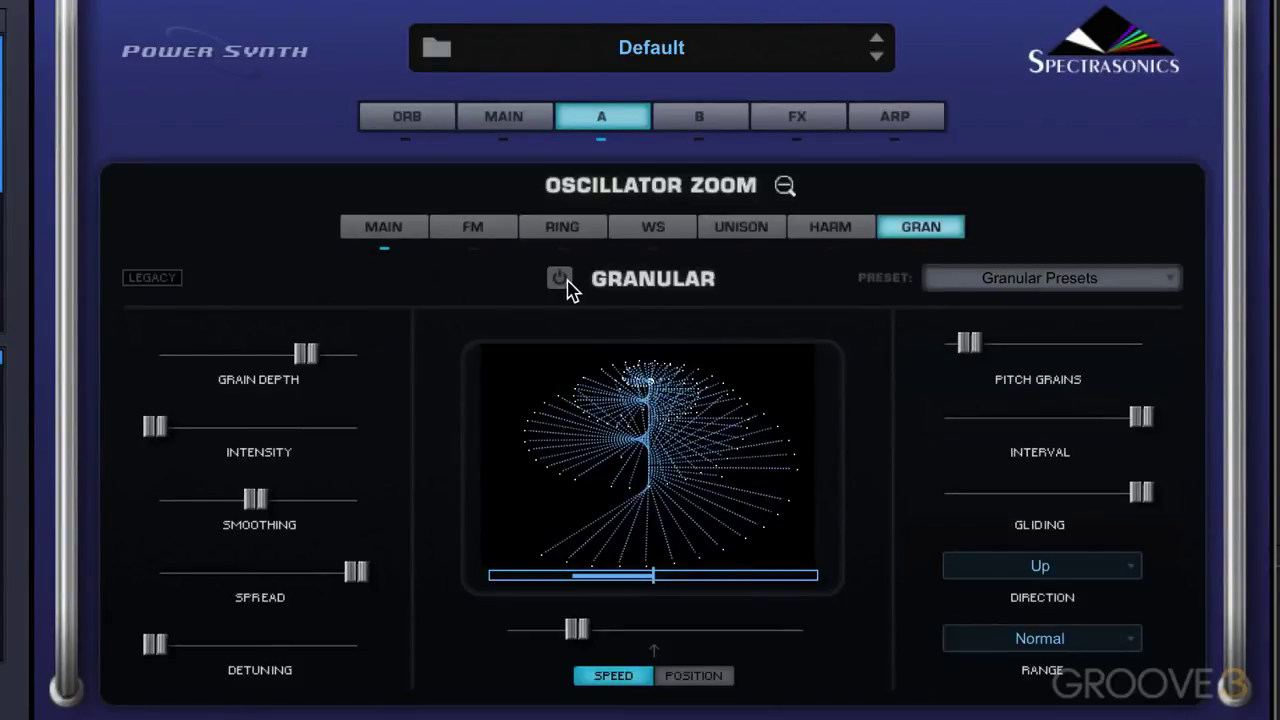
left_click(560, 279)
left_click(155, 280)
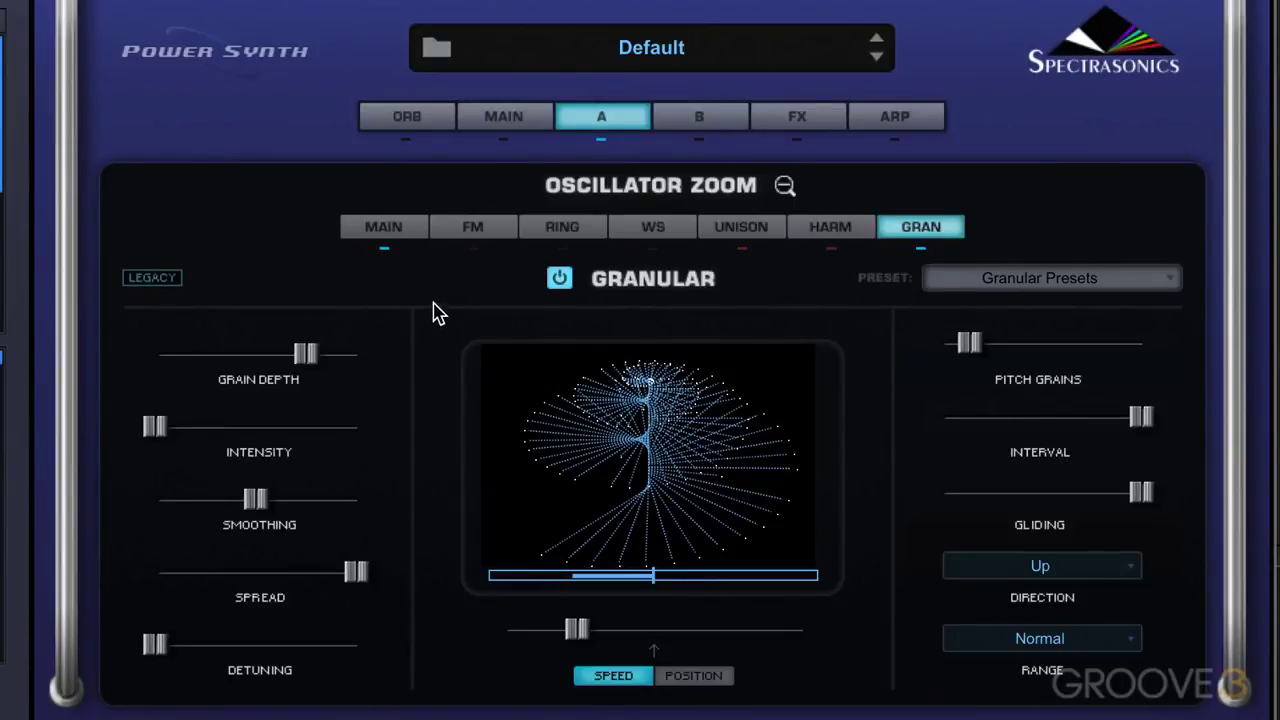
left_click(145, 282)
left_click(560, 284)
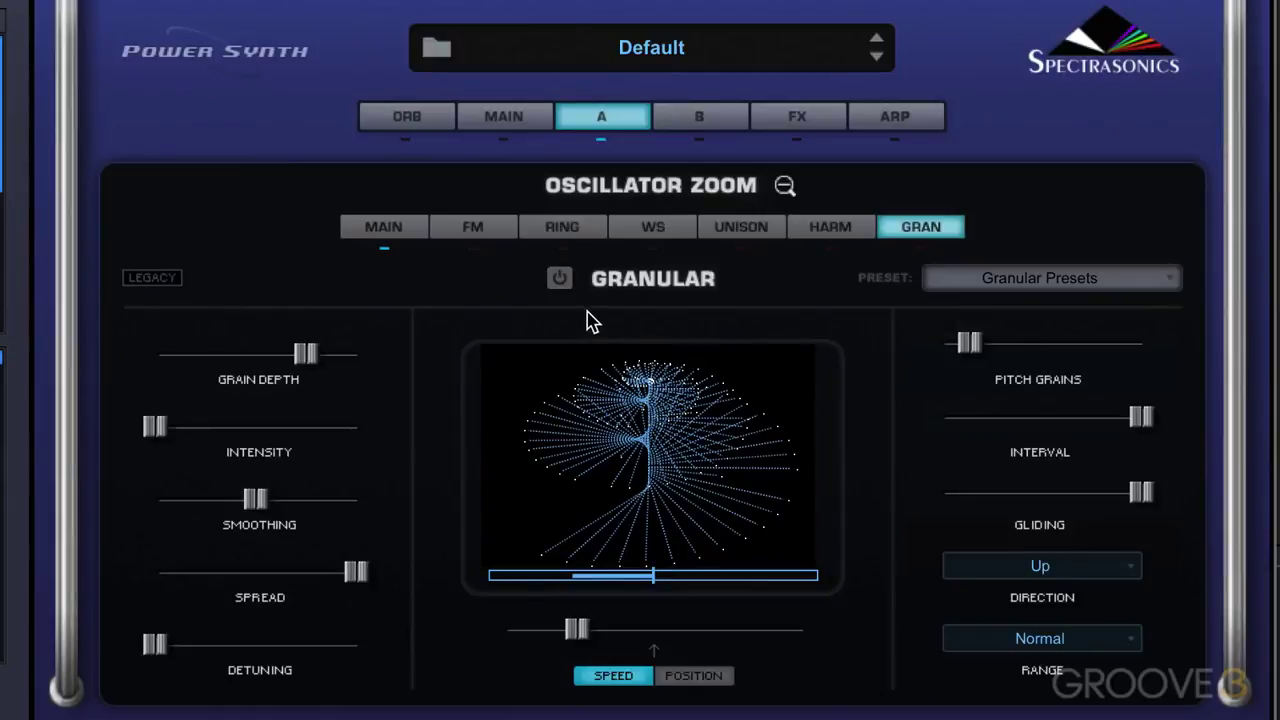
left_click(562, 285)
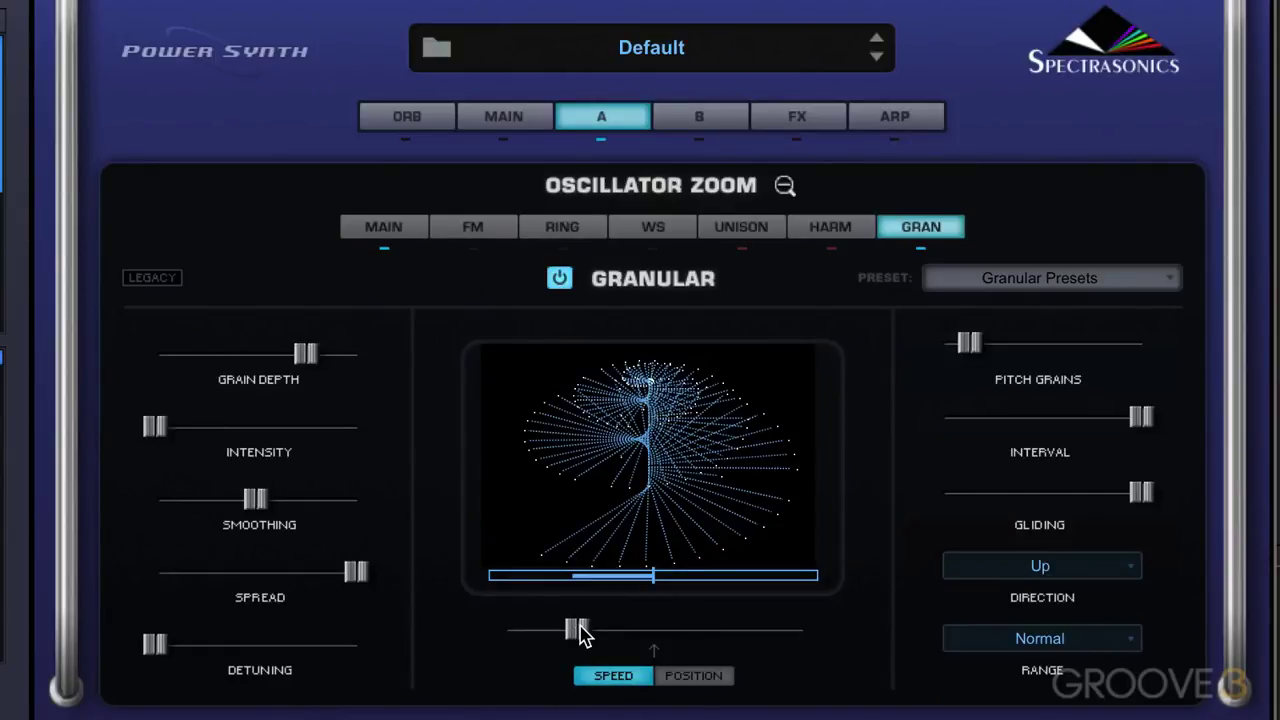
Try forward and reverse granular speeds, finishing with the speed almost at the centre of its range
left_click_drag(580, 632, 700, 632)
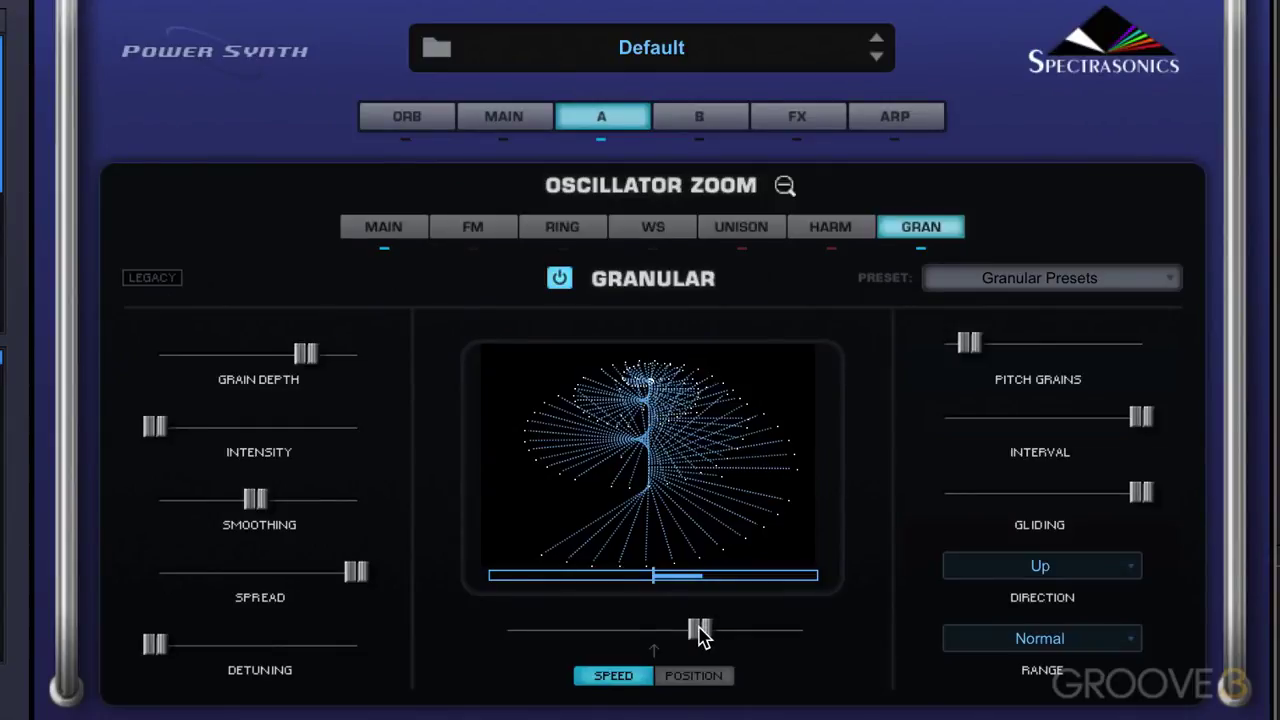
left_click_drag(702, 634, 503, 645)
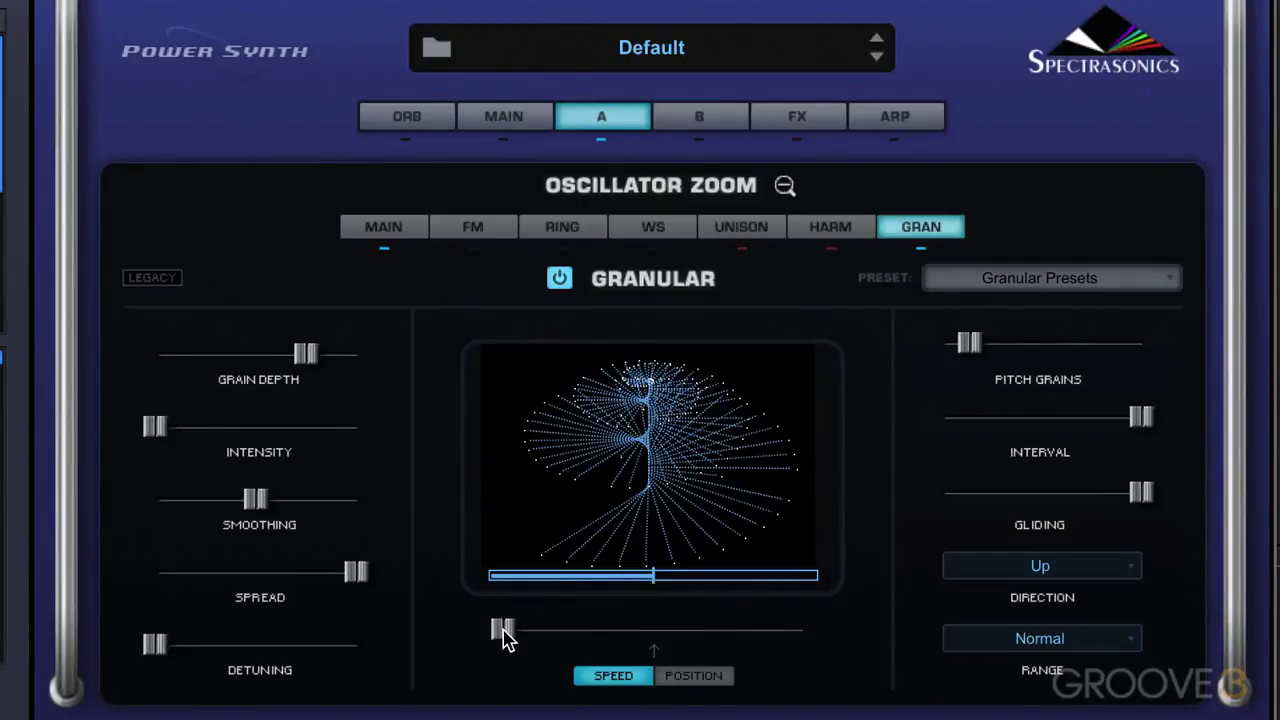
left_click_drag(503, 640, 548, 640)
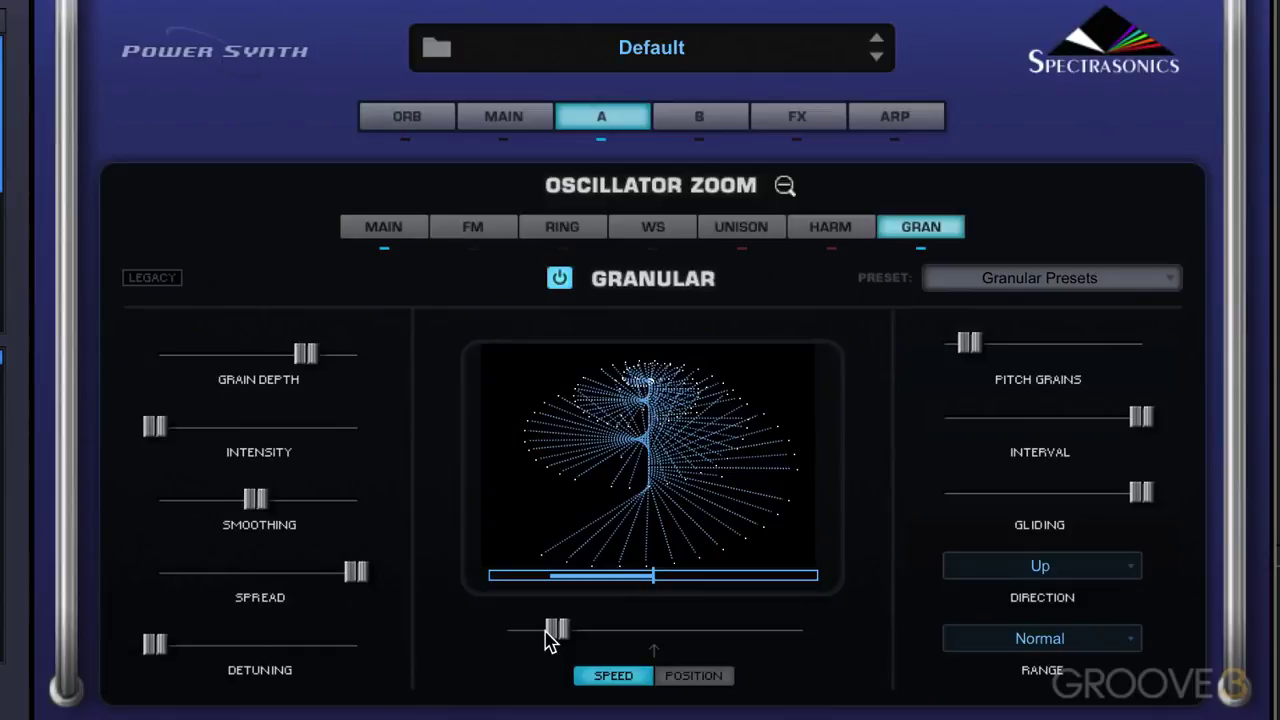
left_click_drag(548, 640, 657, 634)
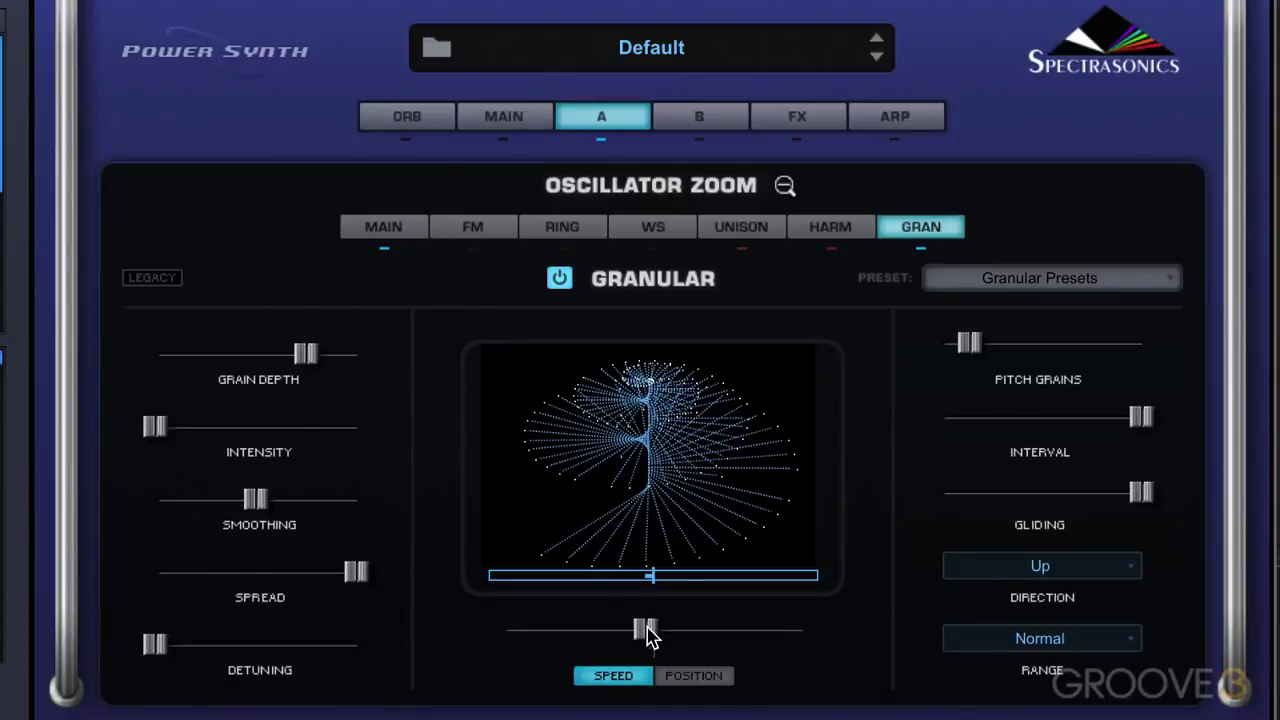
Switch granular playback to Position mode, sweep through the sample, and set the position about one third of the way in
left_click(690, 684)
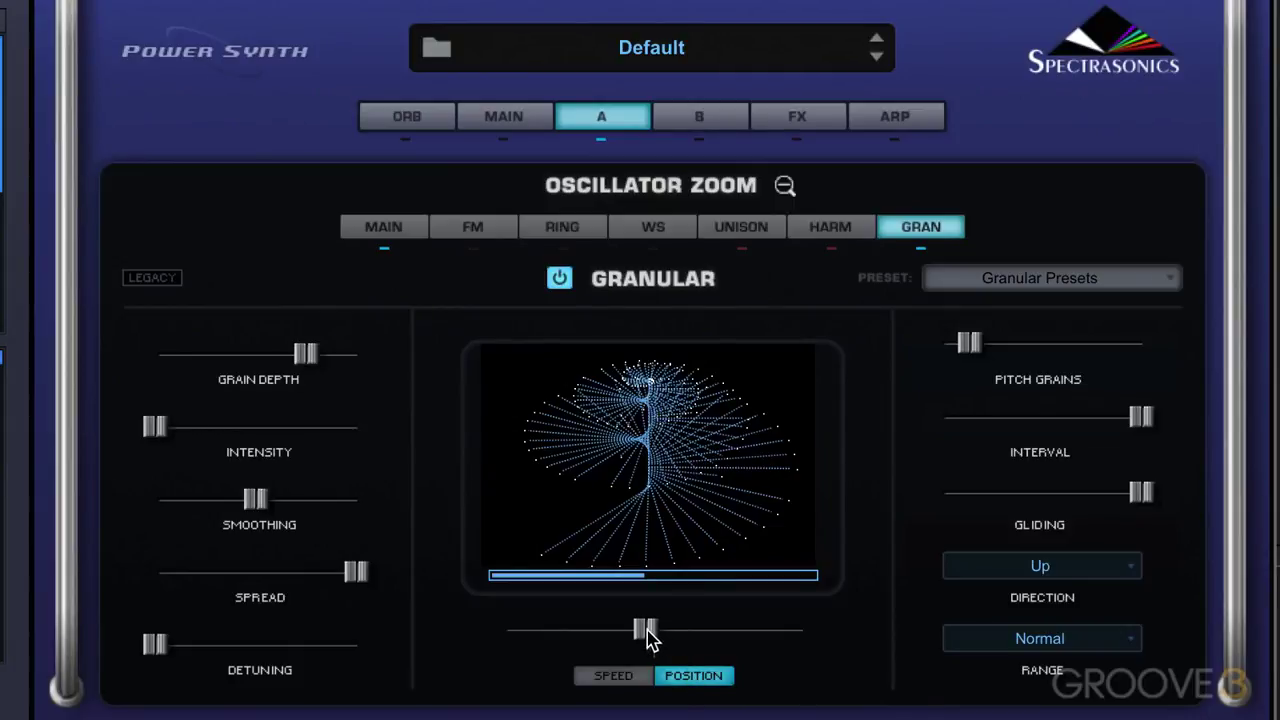
left_click_drag(650, 638, 497, 646)
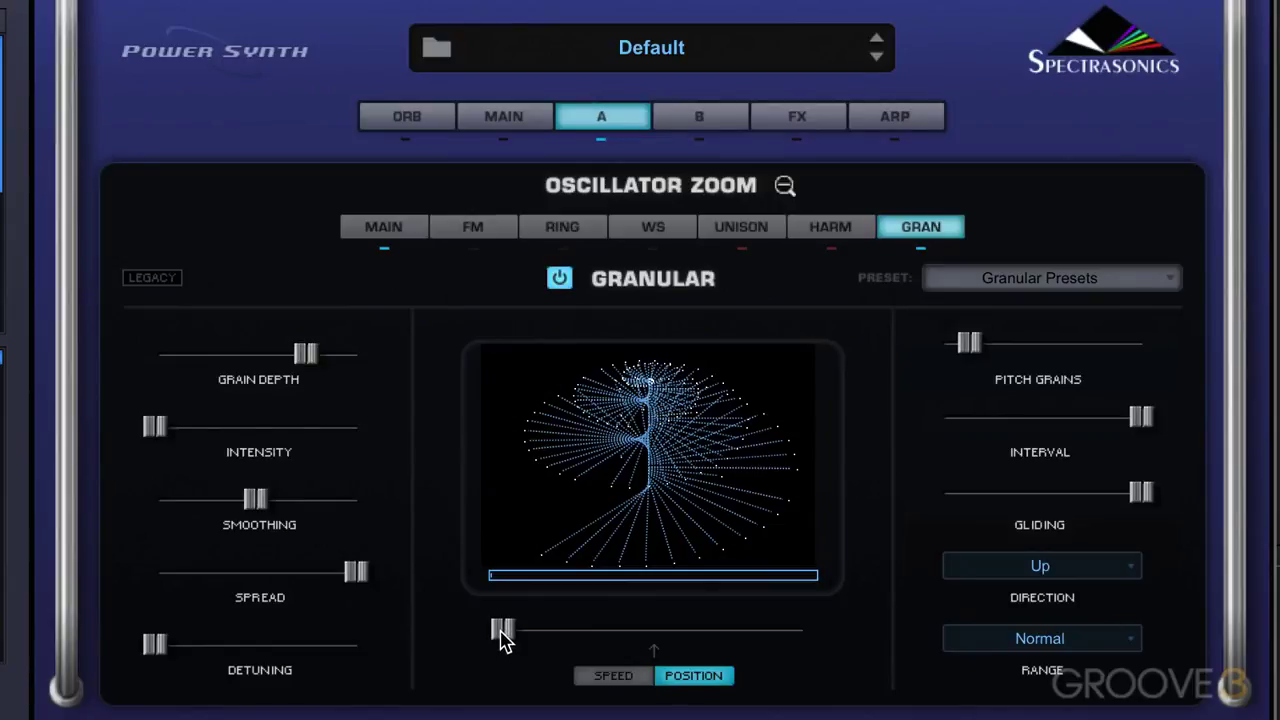
left_click_drag(505, 636, 695, 638)
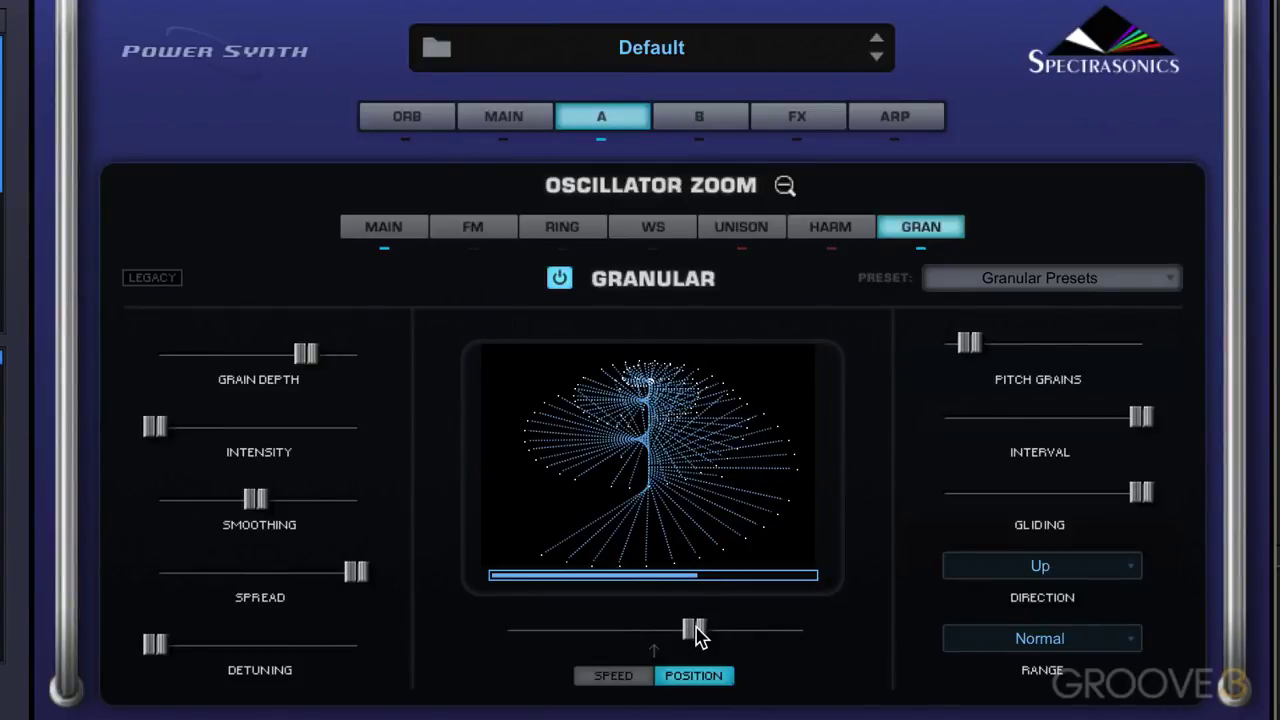
left_click_drag(697, 637, 605, 657)
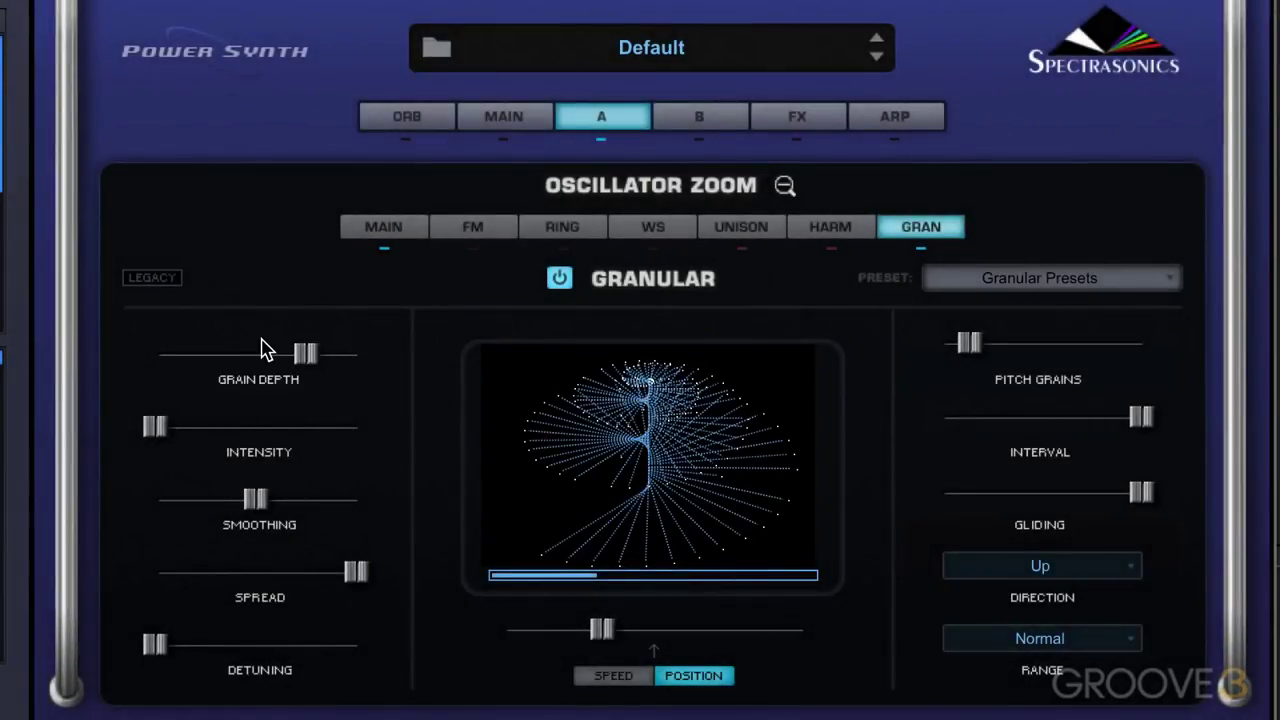
Set the grain position to about one quarter of the sample and Grain Depth slightly above its minimum
left_click_drag(303, 352, 151, 358)
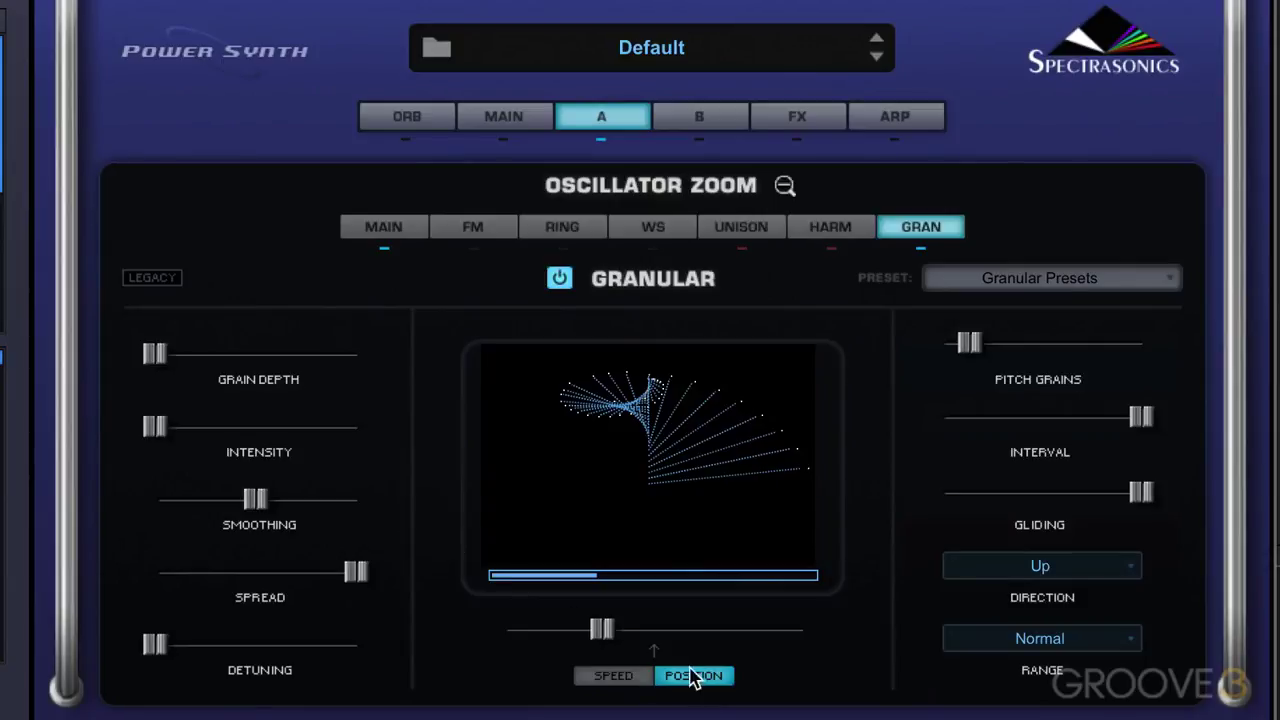
left_click_drag(603, 626, 575, 627)
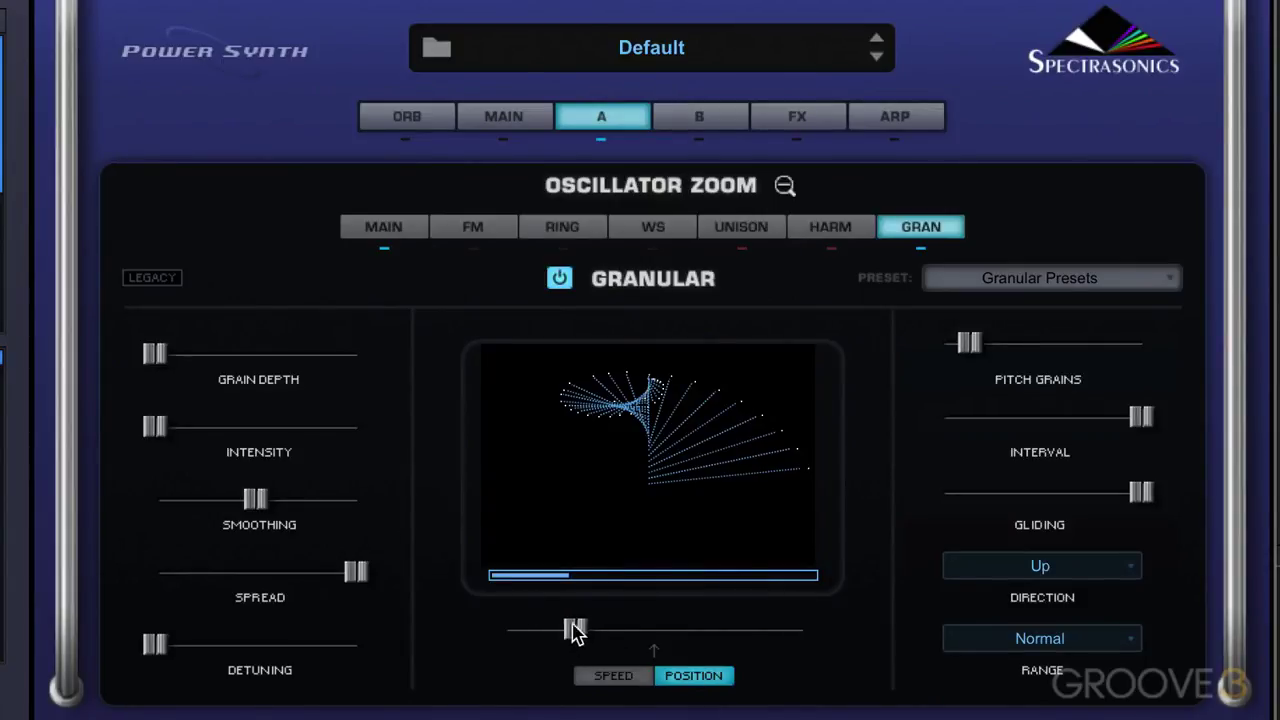
left_click_drag(148, 362, 177, 375)
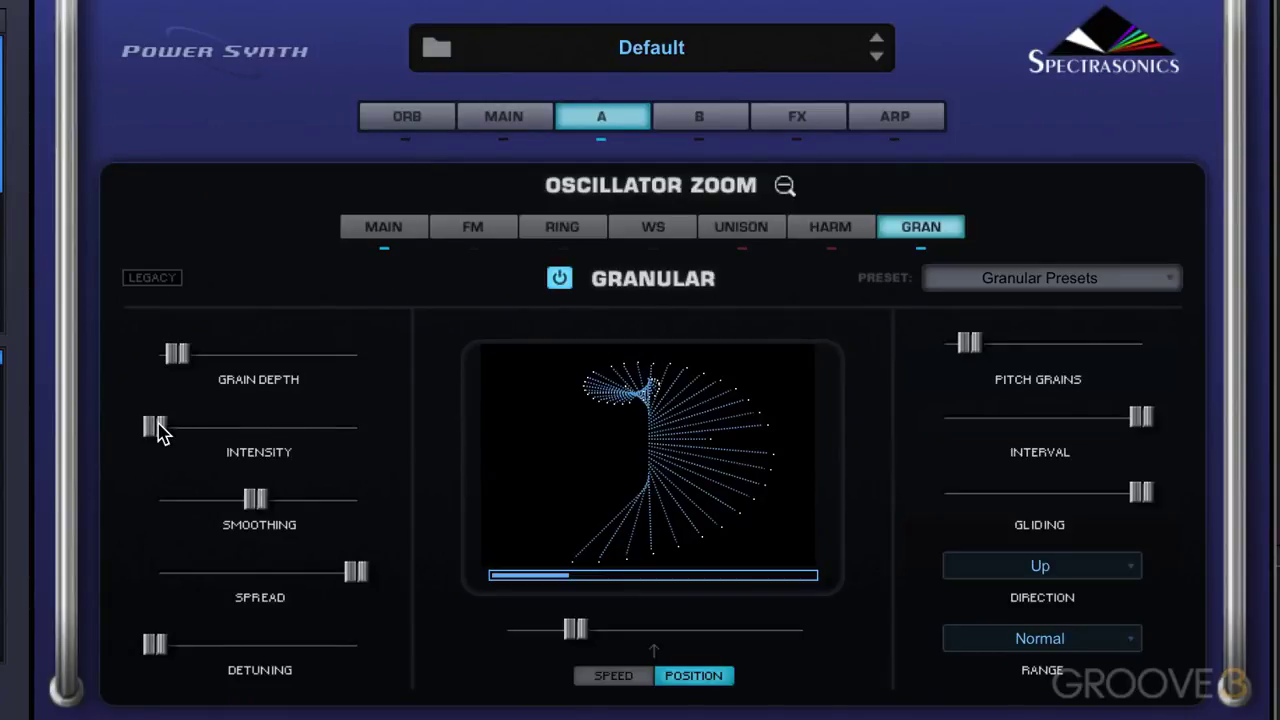
Set granular Intensity to about one third and Smoothing to about two thirds of their ranges
left_click_drag(157, 430, 234, 436)
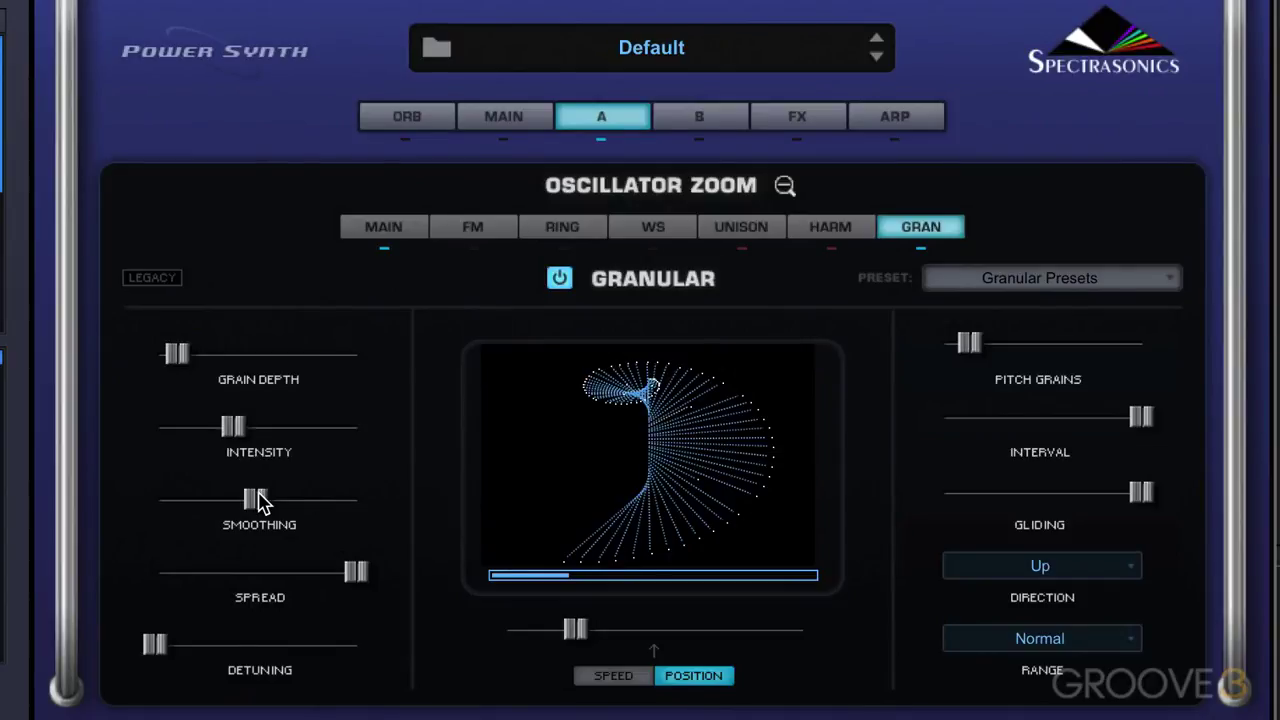
left_click_drag(252, 499, 85, 510)
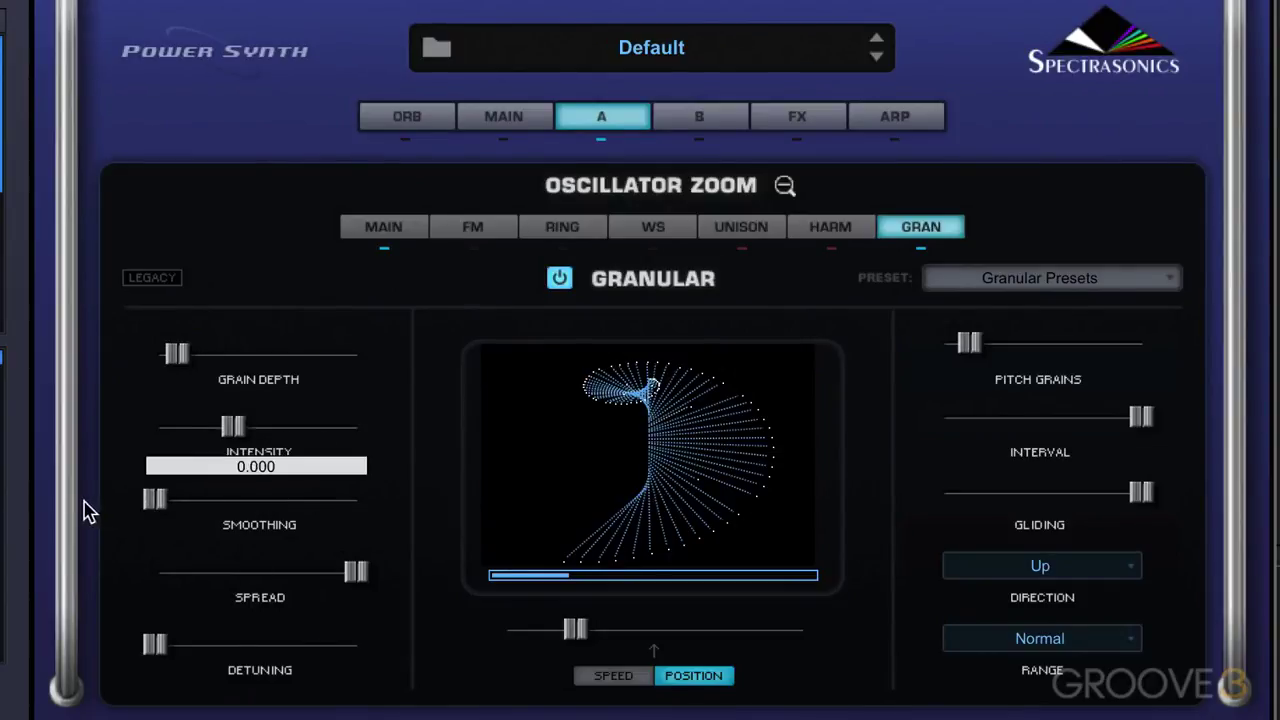
left_click_drag(234, 425, 290, 500)
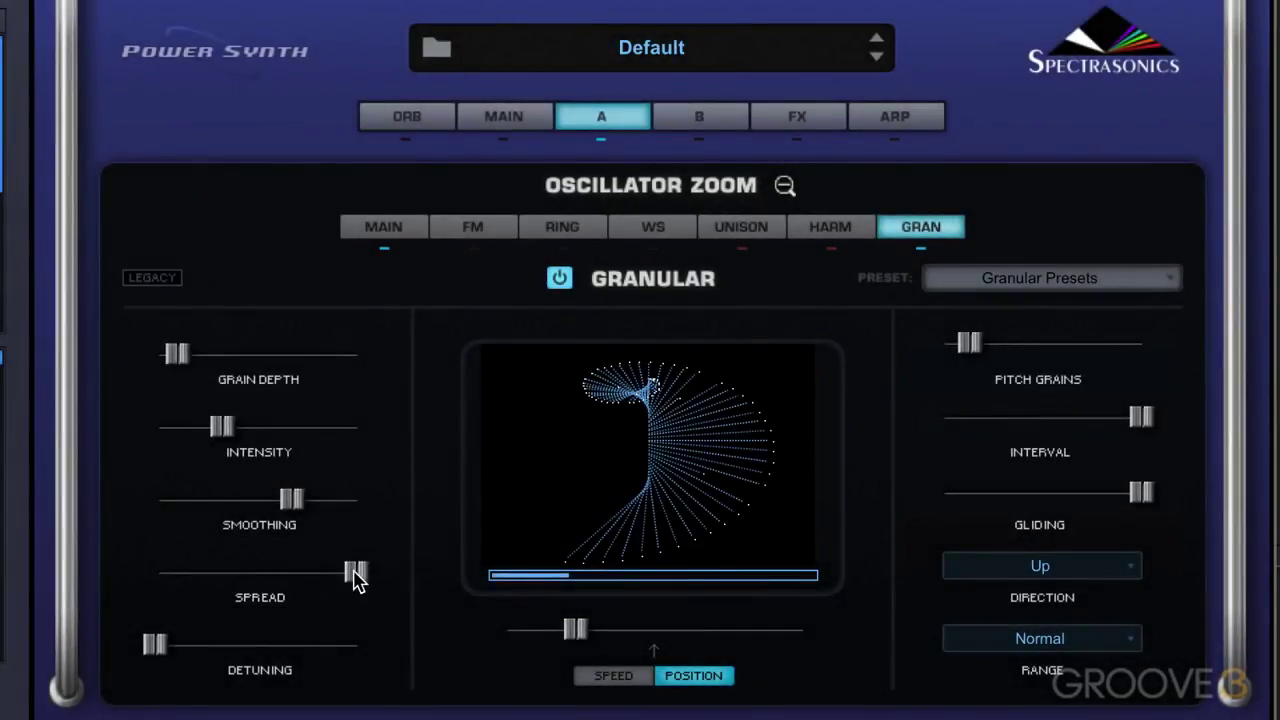
Compare the narrowest grain Spread with a wide one, then leave Spread at 0.958
left_click_drag(354, 577, 146, 580)
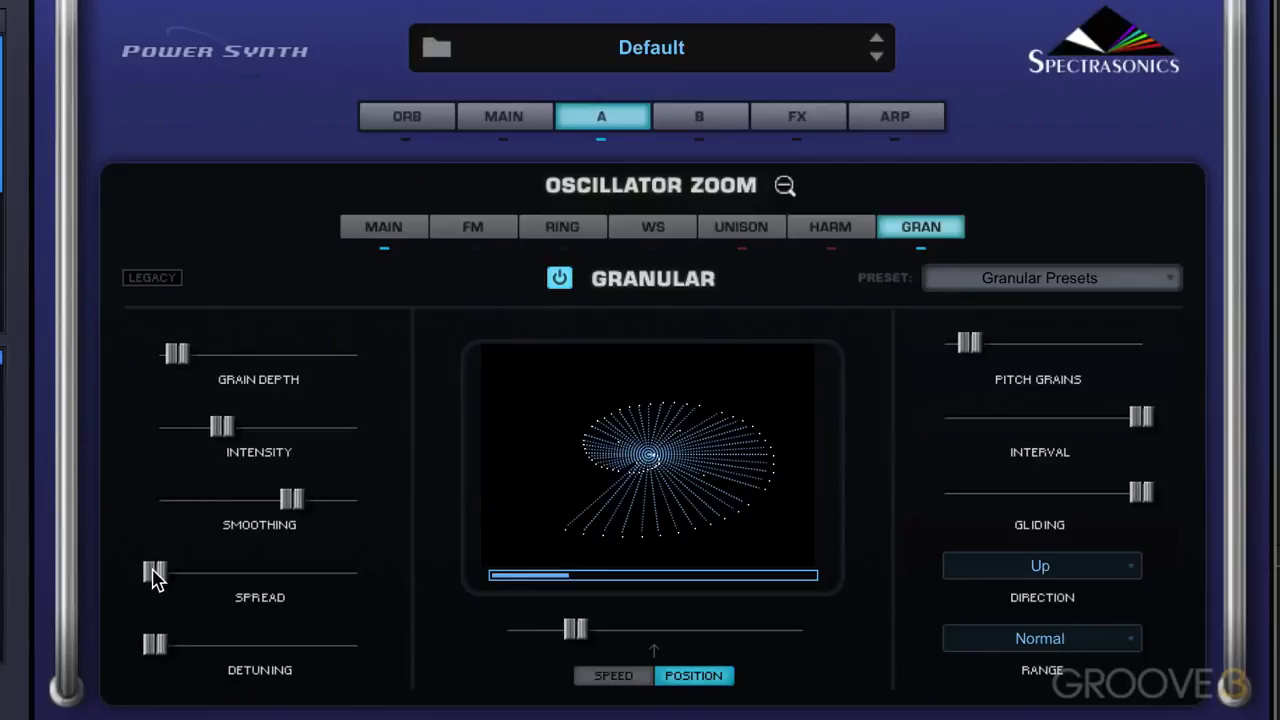
left_click_drag(156, 578, 340, 582)
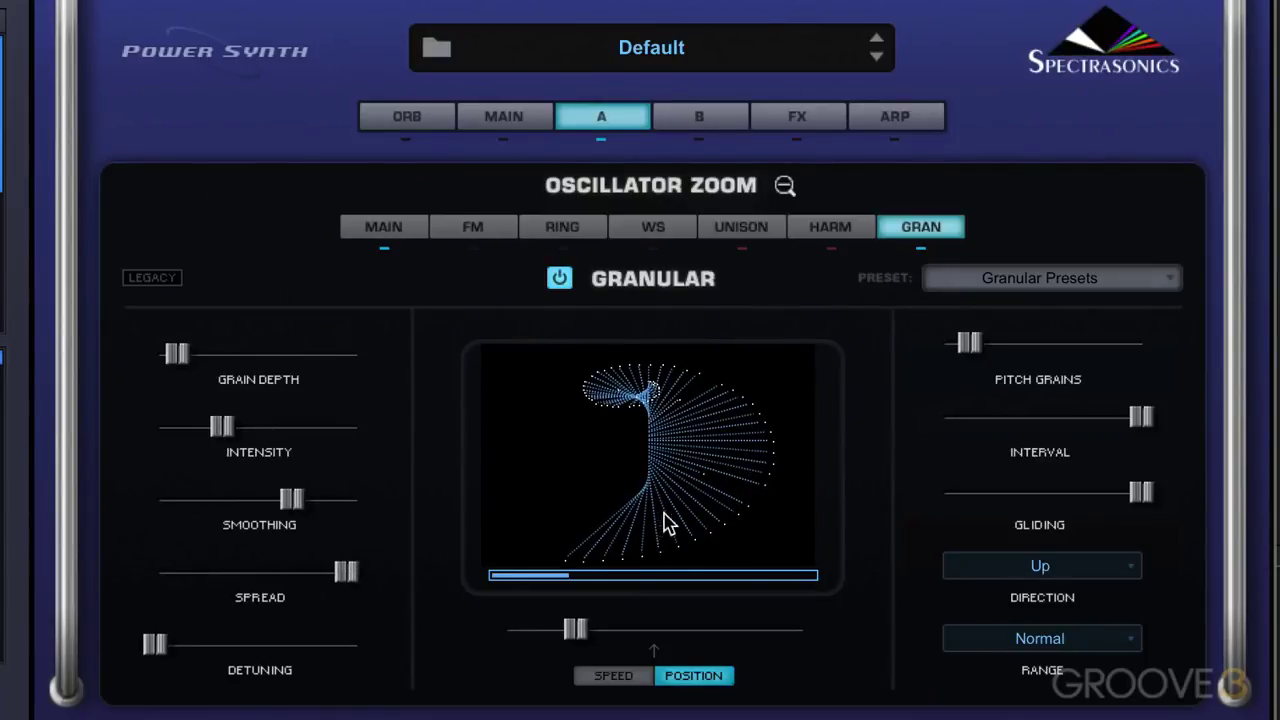
left_click(350, 578)
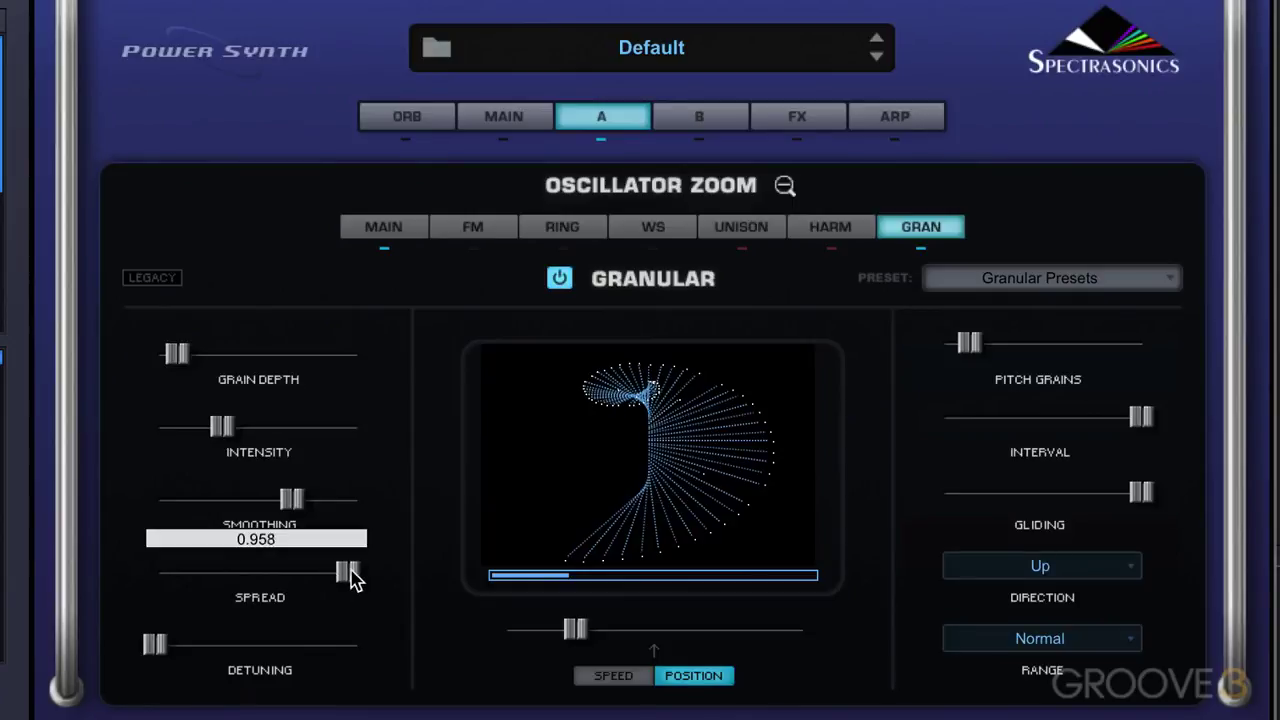
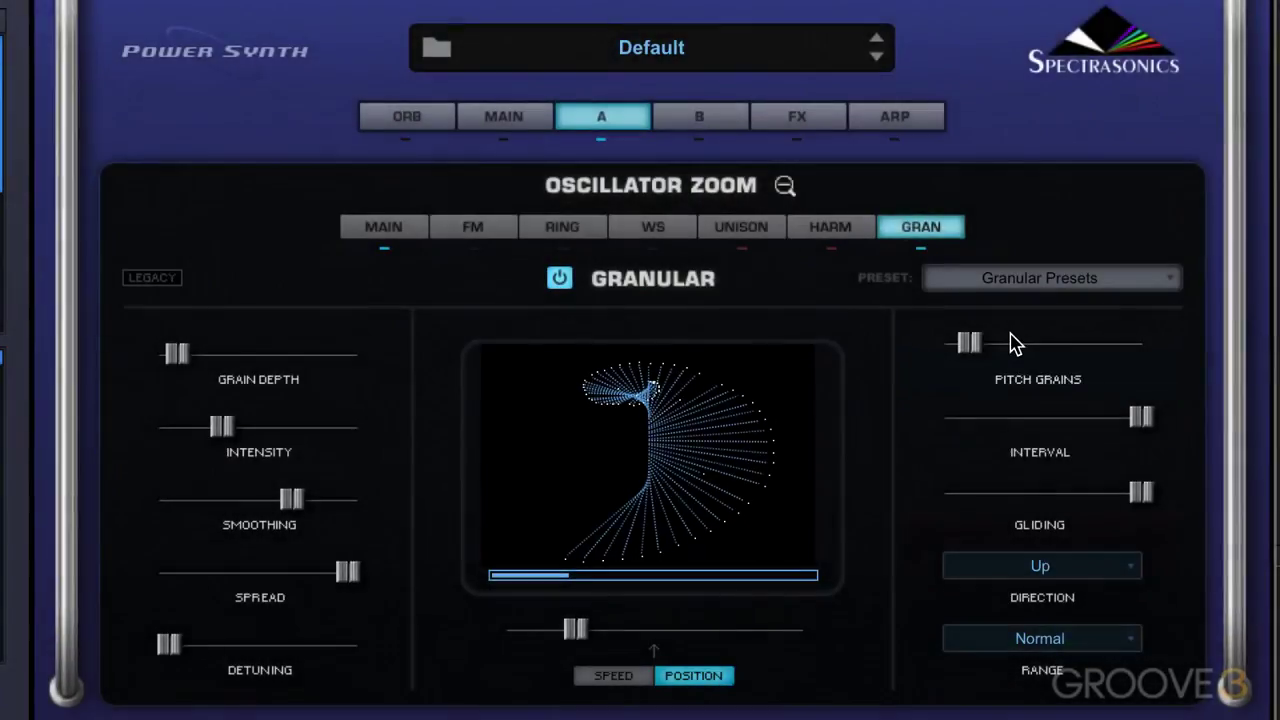
Set the pitched grains' Interval to 8 semis and Pitch Grains to about the middle of its range
left_click_drag(976, 348, 1080, 352)
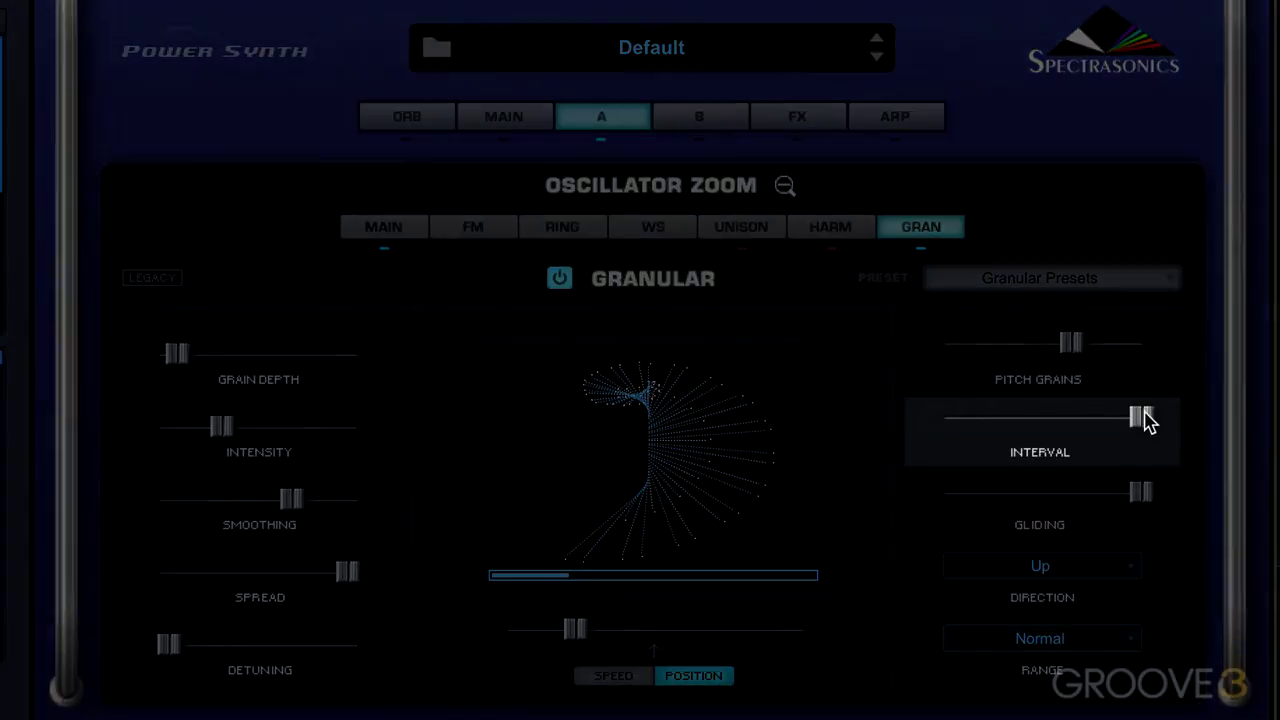
left_click_drag(1146, 420, 1040, 432)
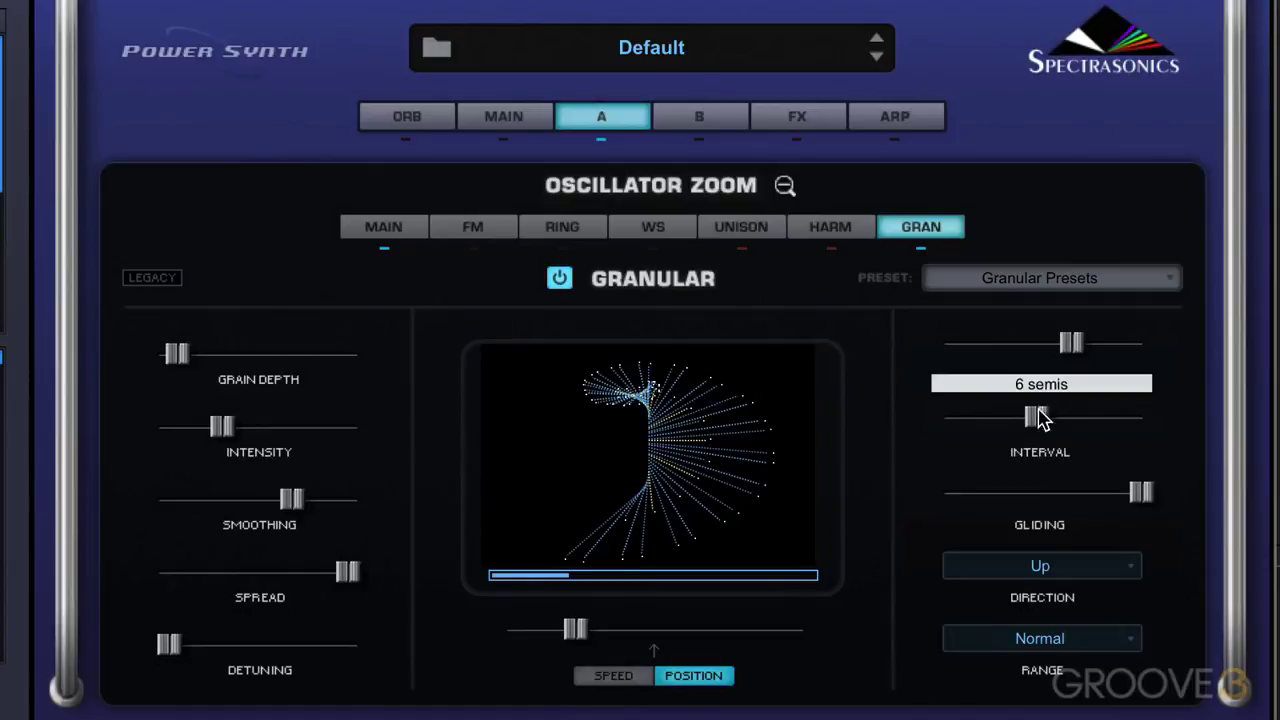
left_click_drag(1068, 342, 1068, 428)
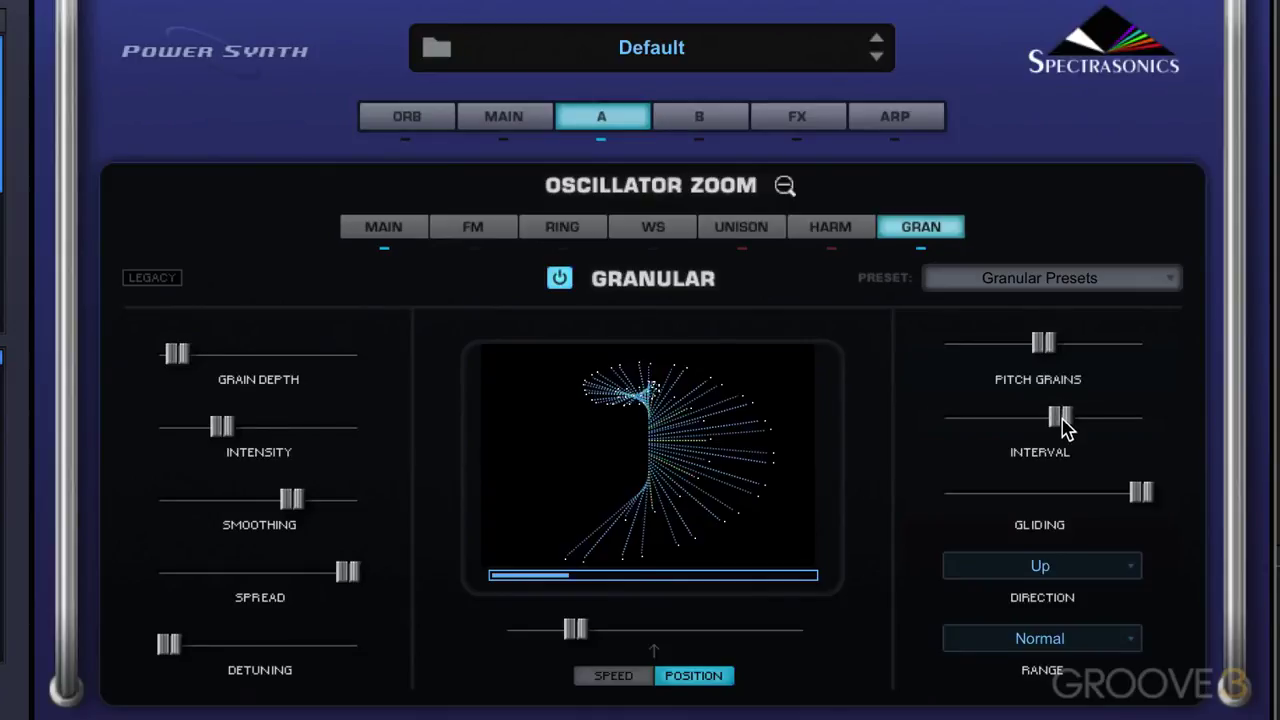
Lower Pitch Grains in stages to slightly above its minimum, keeping Interval at 8 semis
left_click_drag(1043, 345, 990, 370)
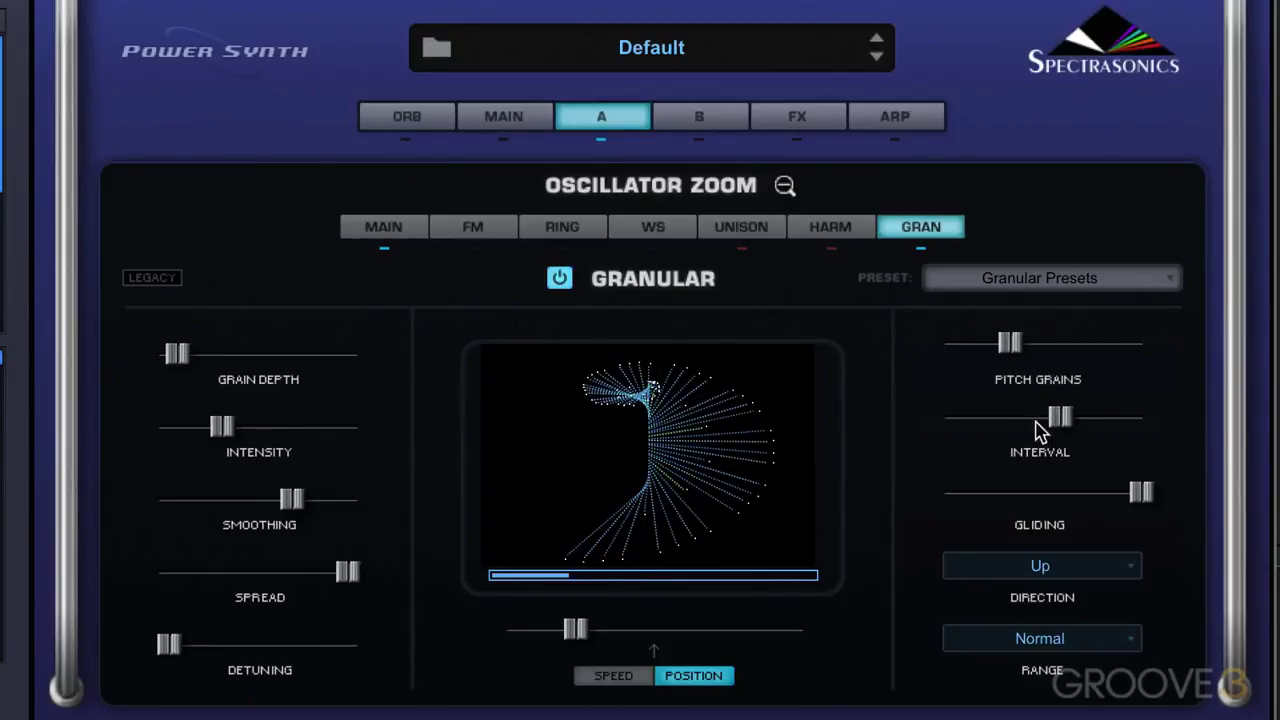
left_click(1064, 428)
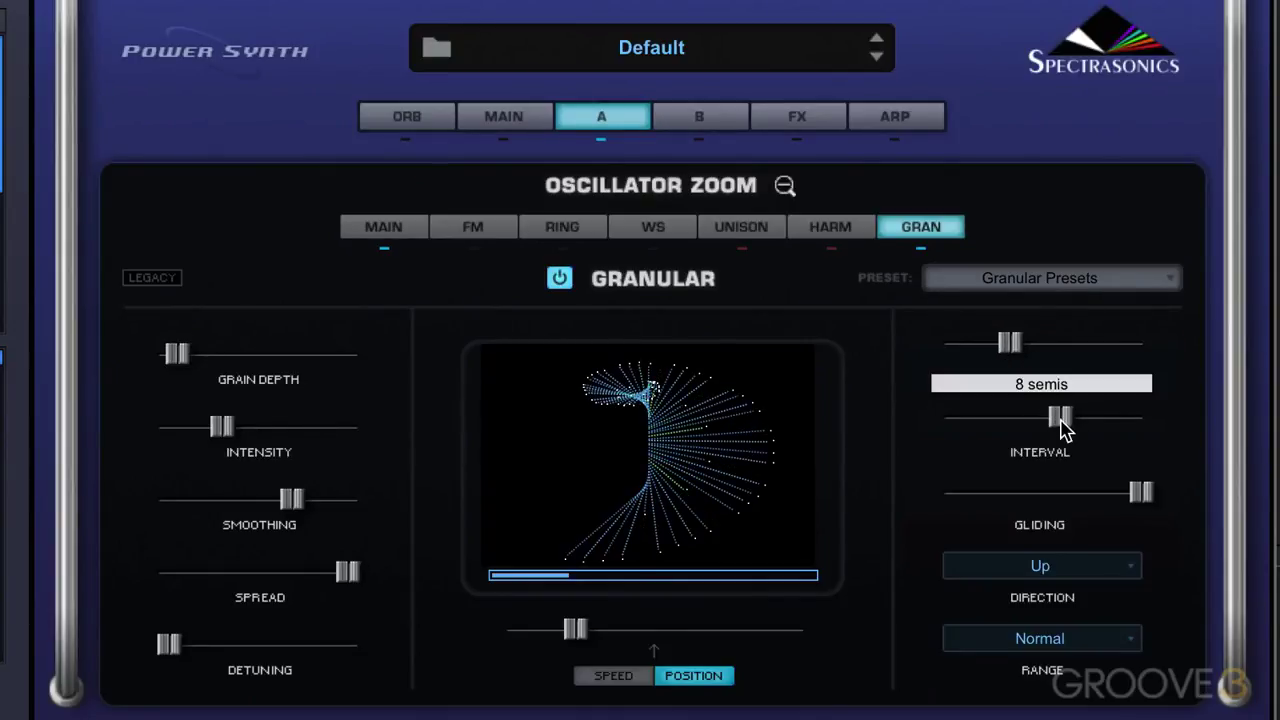
left_click_drag(1018, 342, 990, 353)
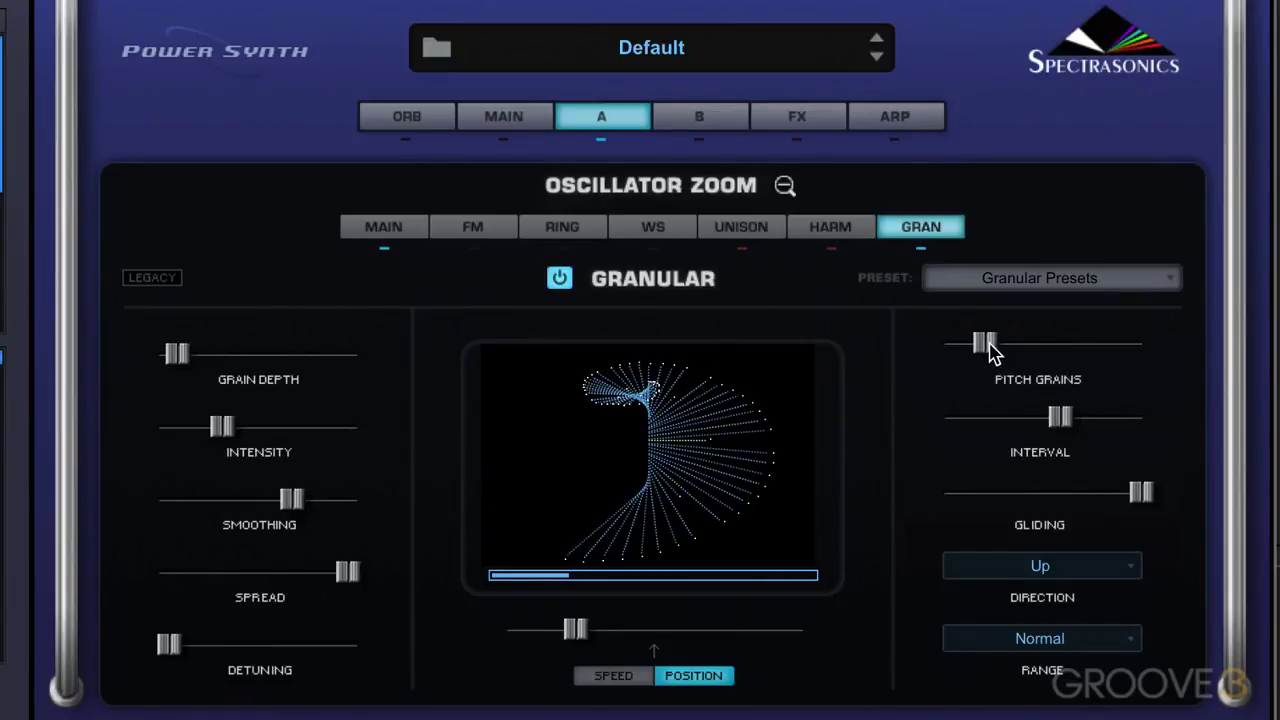
mouse_move(988, 350)
left_mouse_down()
mouse_move(951, 346)
mouse_move(1103, 357)
mouse_move(960, 370)
mouse_move(964, 358)
left_mouse_up()
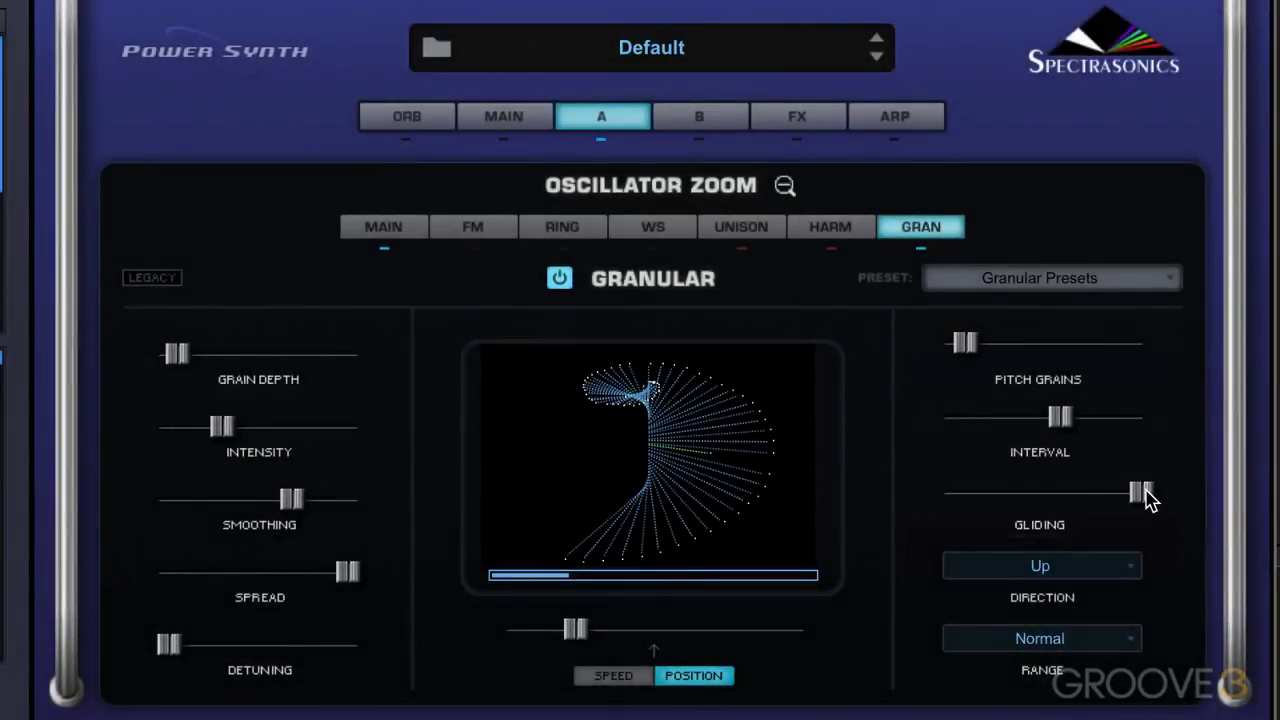
Set Pitch Grains to about the middle, Interval to slightly over one third and Gliding to about one quarter of their ranges
left_click_drag(1146, 487, 975, 500)
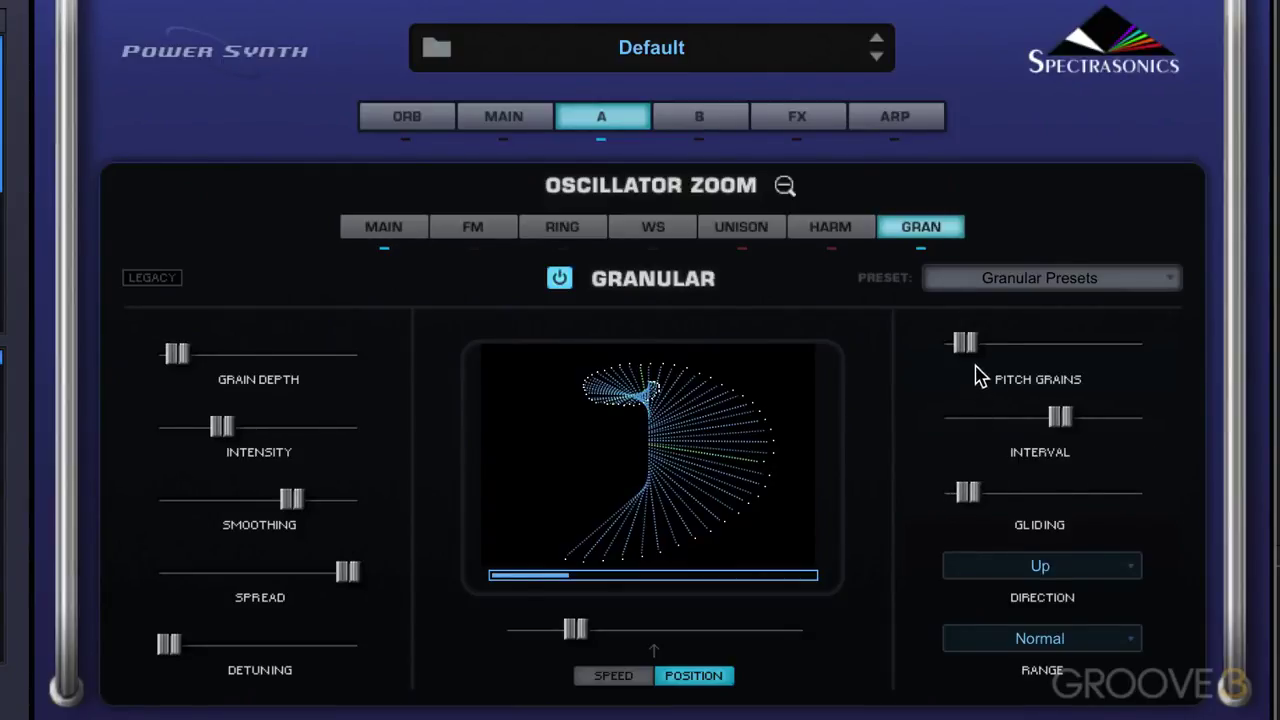
left_click_drag(965, 343, 961, 343)
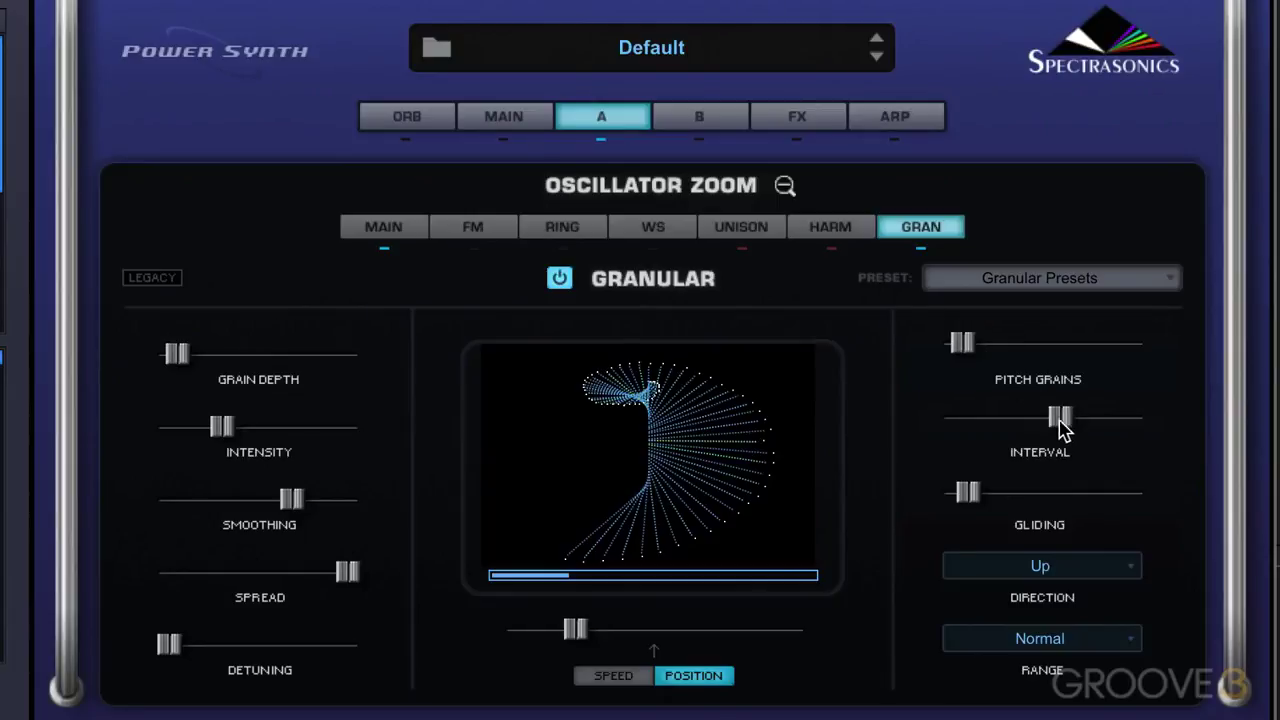
left_click_drag(1062, 425, 1021, 428)
left_click_drag(965, 343, 1038, 343)
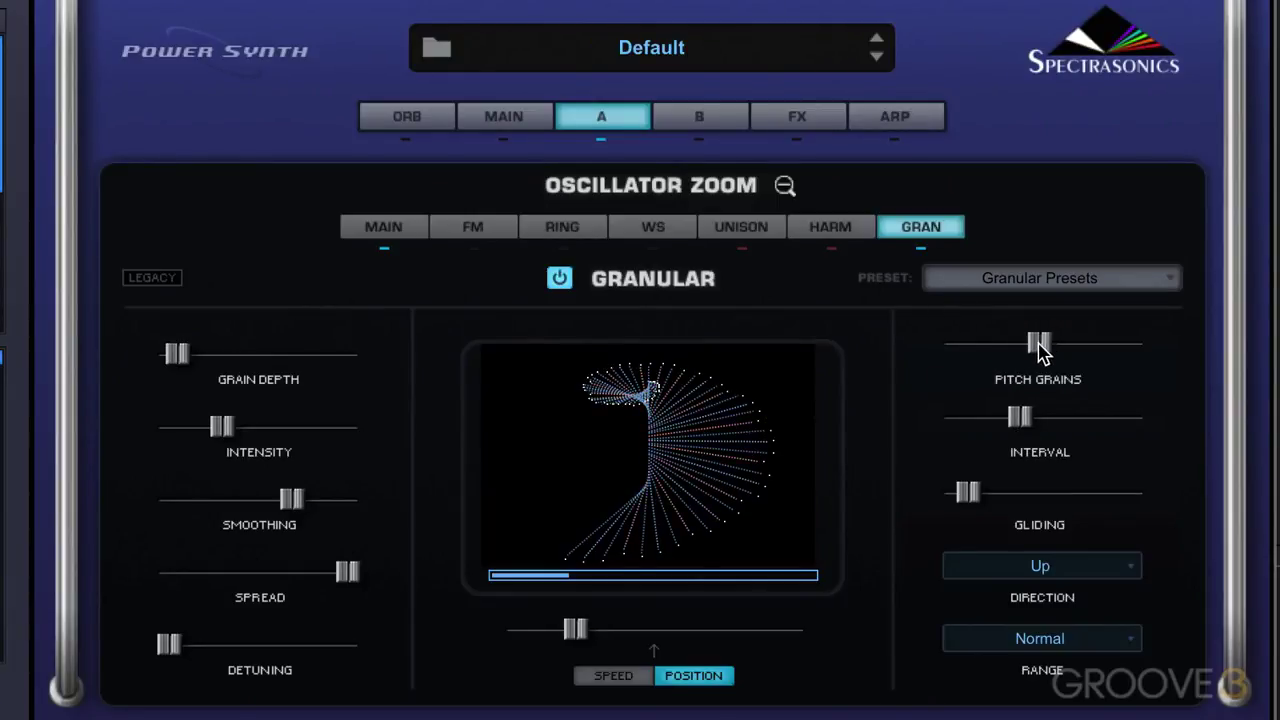
mouse_move(982, 490)
left_mouse_down()
mouse_move(966, 491)
mouse_move(1157, 503)
mouse_move(995, 497)
left_mouse_up()
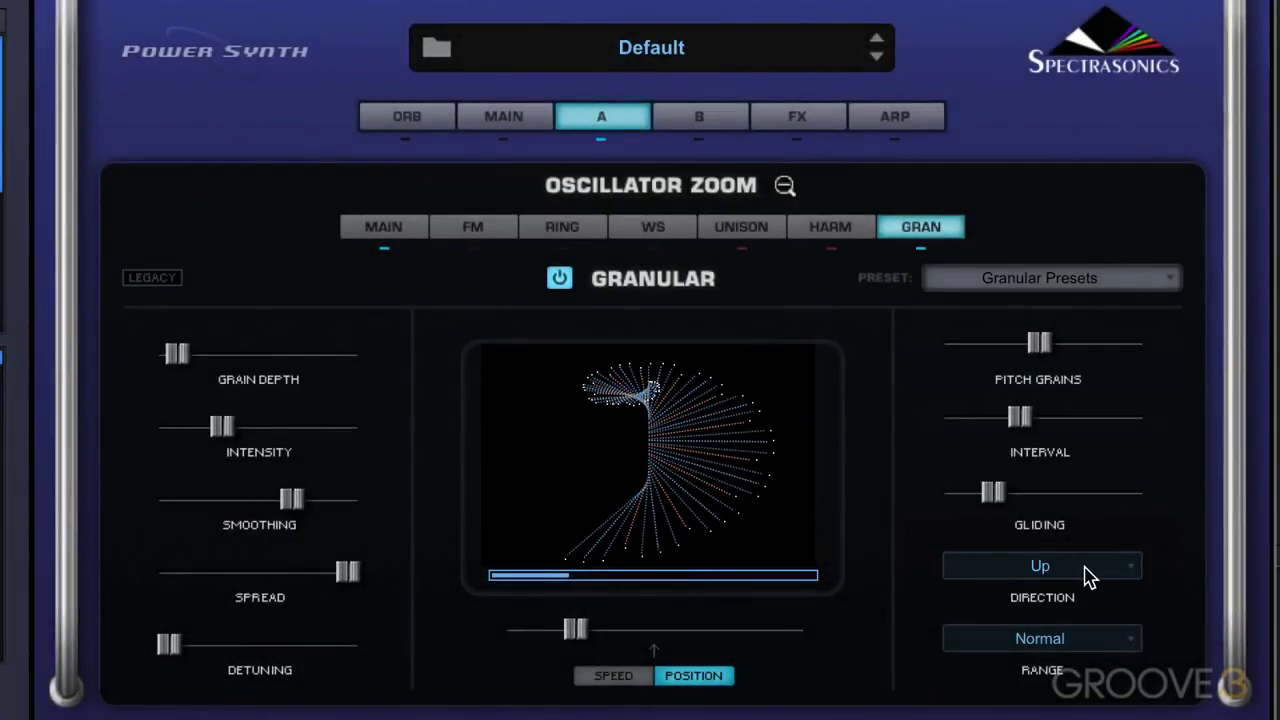
Set the pitched grains' Direction to Up or Down, with Interval at about two thirds of its range and Gliding at 0.236
left_click(1089, 577)
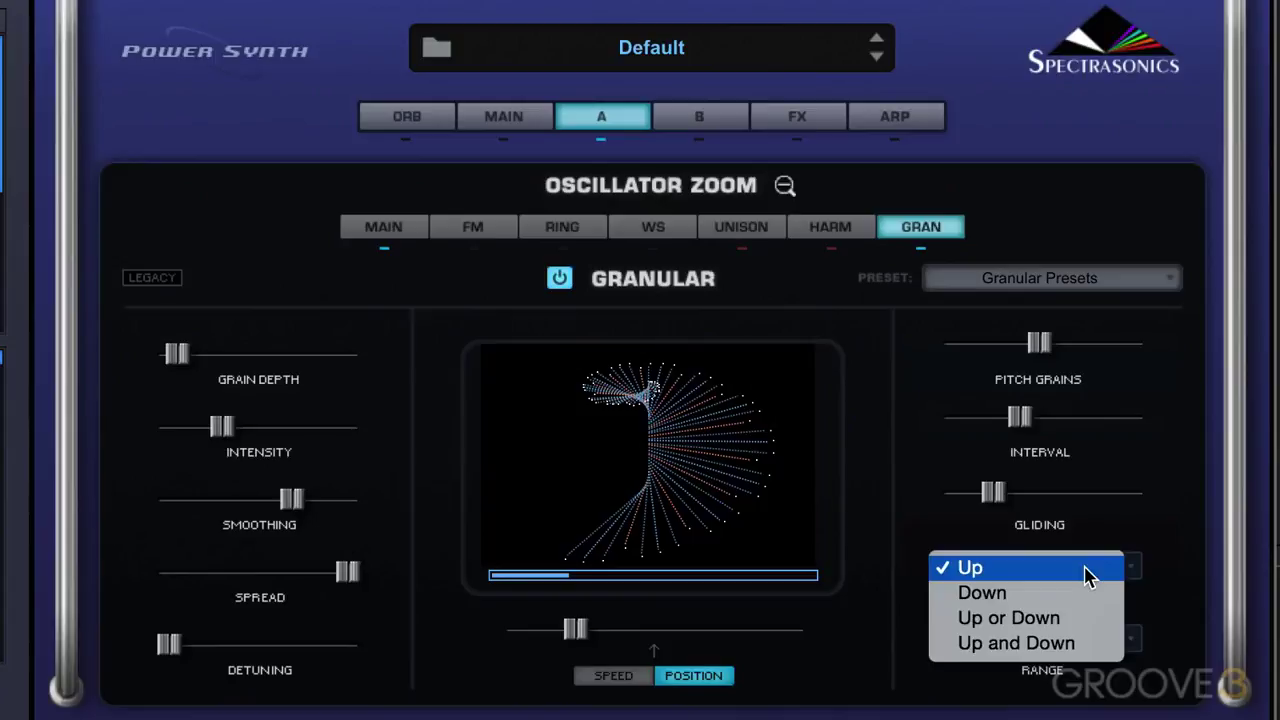
left_click(1060, 620)
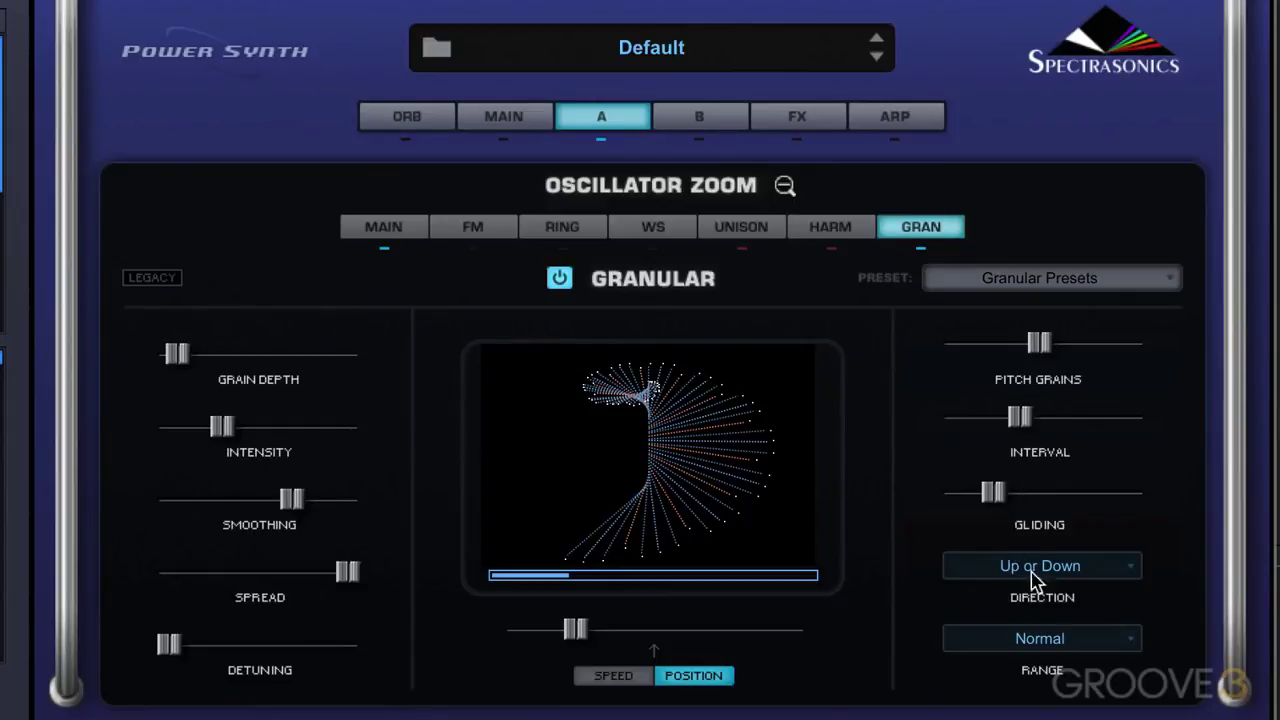
left_click_drag(1020, 417, 1078, 438)
left_click_drag(996, 491, 989, 500)
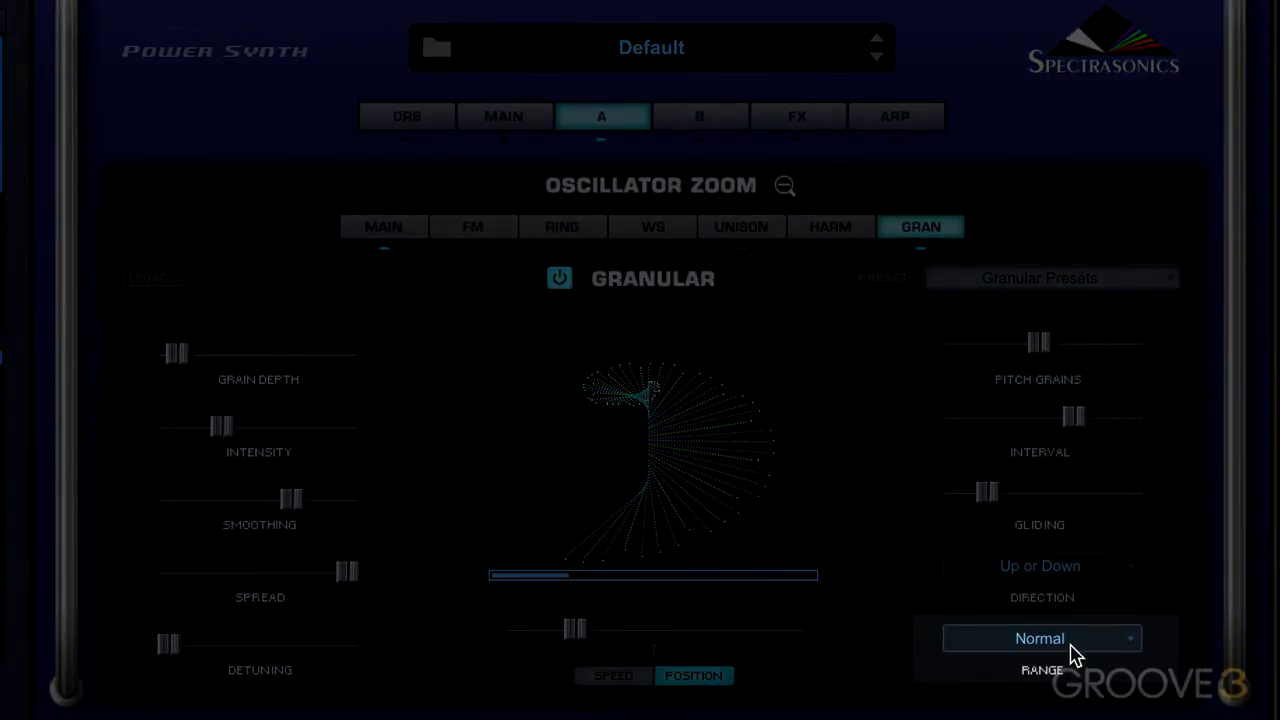
Set the pitched grains' Range to Wild, lower the playback Position slightly and switch the playback control to Speed
left_click(1071, 647)
left_click(1068, 665)
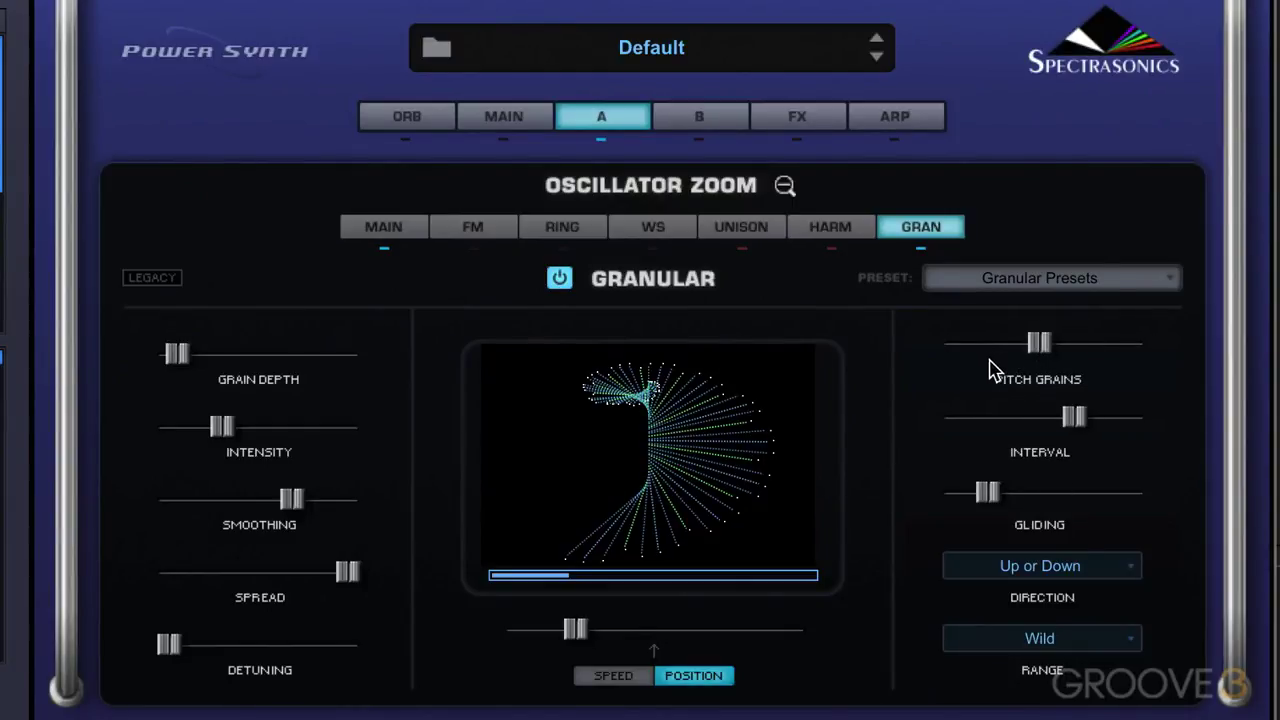
mouse_move(575, 630)
left_mouse_down()
mouse_move(531, 663)
mouse_move(530, 642)
mouse_move(749, 638)
mouse_move(615, 662)
mouse_move(694, 631)
mouse_move(789, 634)
mouse_move(546, 638)
mouse_move(583, 635)
mouse_move(568, 630)
left_mouse_up()
left_click(618, 676)
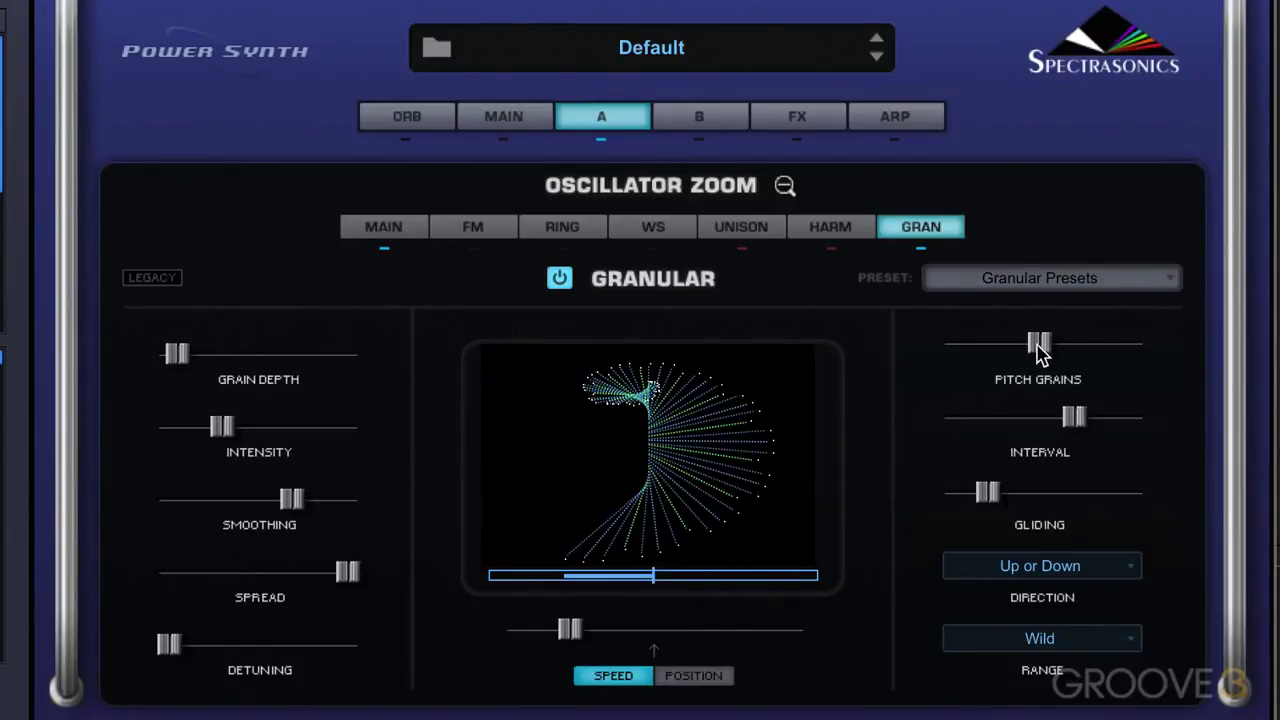
Lower Pitch Grains to under one third, Interval to about one quarter and Gliding to about one sixth, and raise Speed slightly
left_click_drag(1037, 346, 1003, 390)
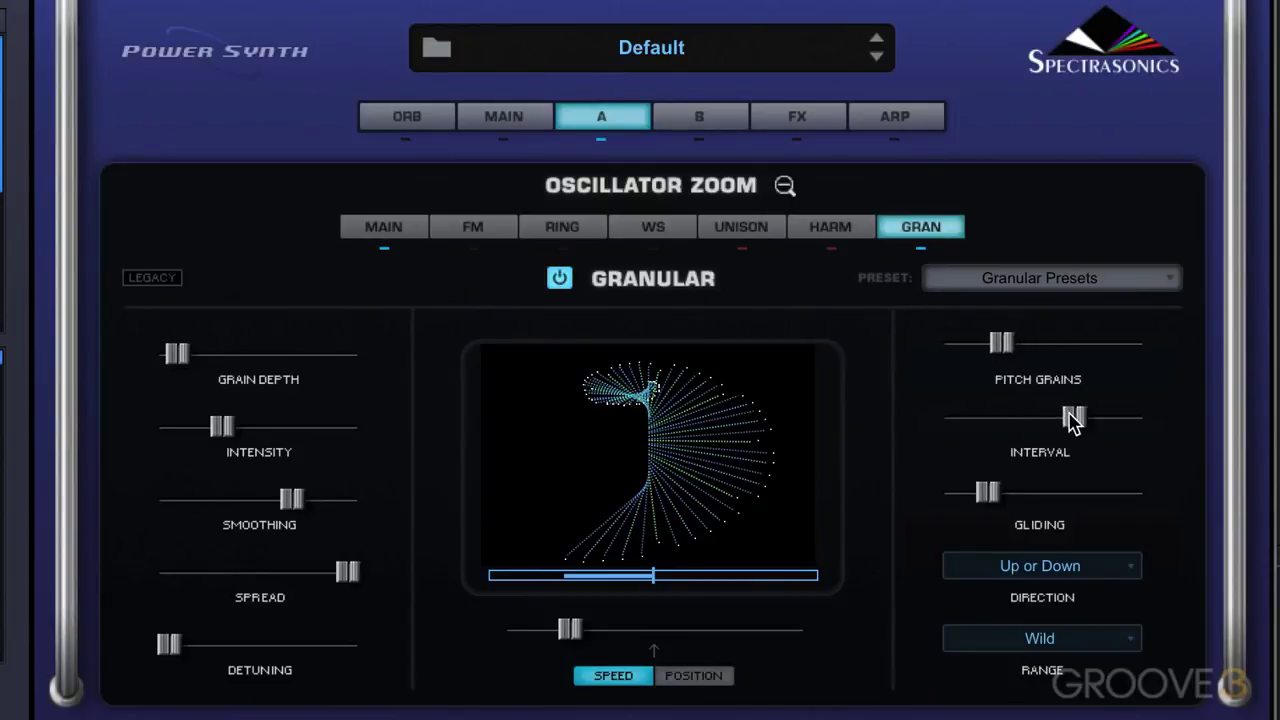
left_click_drag(1072, 422, 990, 432)
left_click(985, 500)
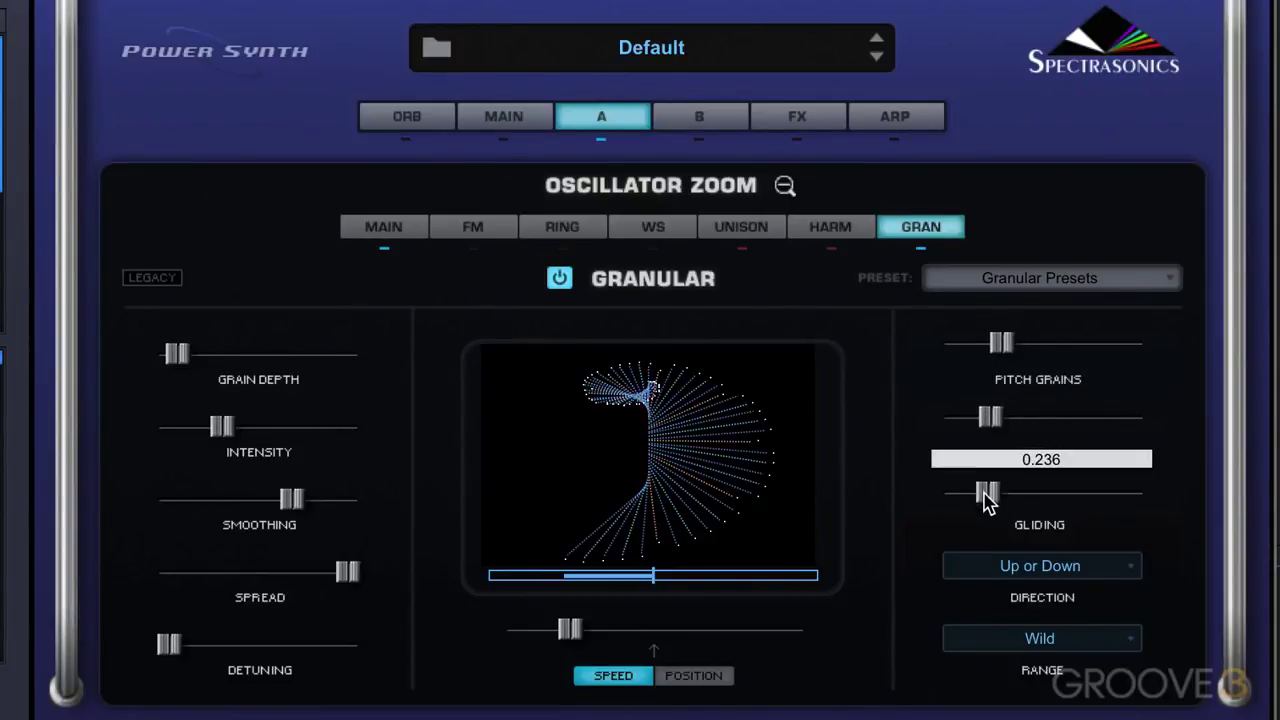
left_click_drag(985, 500, 974, 502)
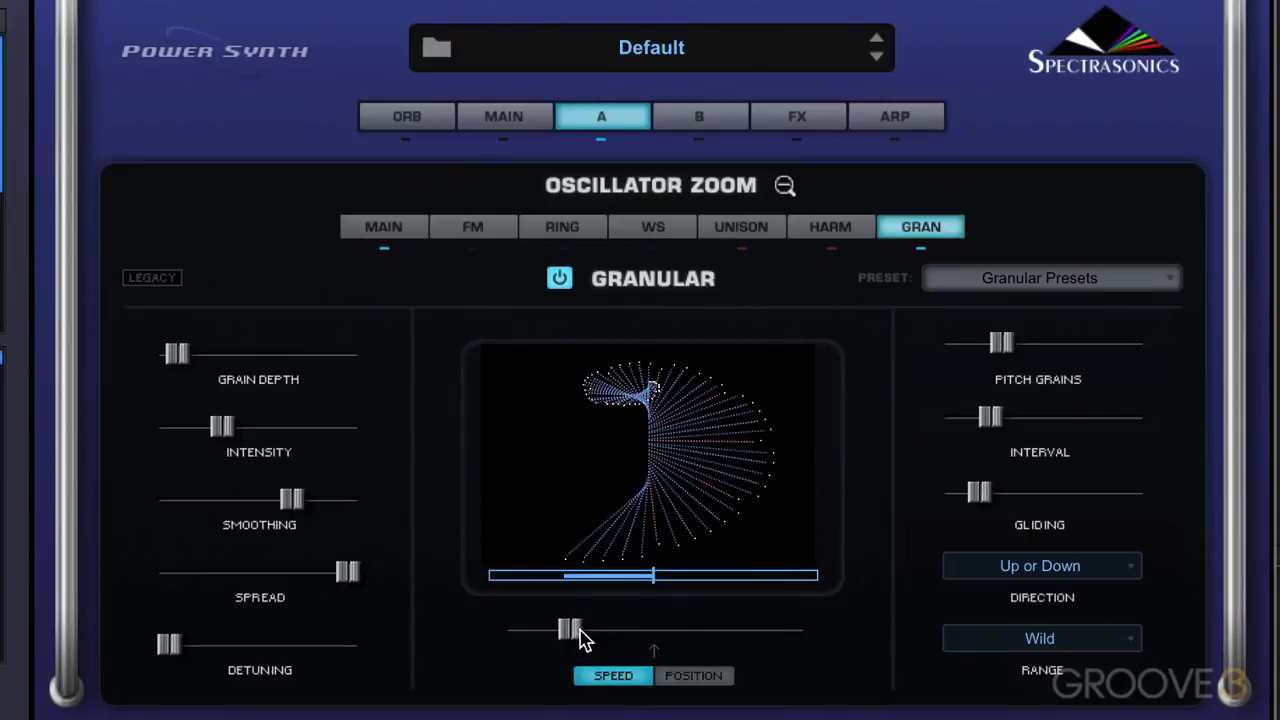
mouse_move(577, 632)
left_mouse_down()
mouse_move(751, 634)
mouse_move(524, 634)
mouse_move(803, 640)
mouse_move(566, 634)
mouse_move(585, 634)
left_mouse_up()
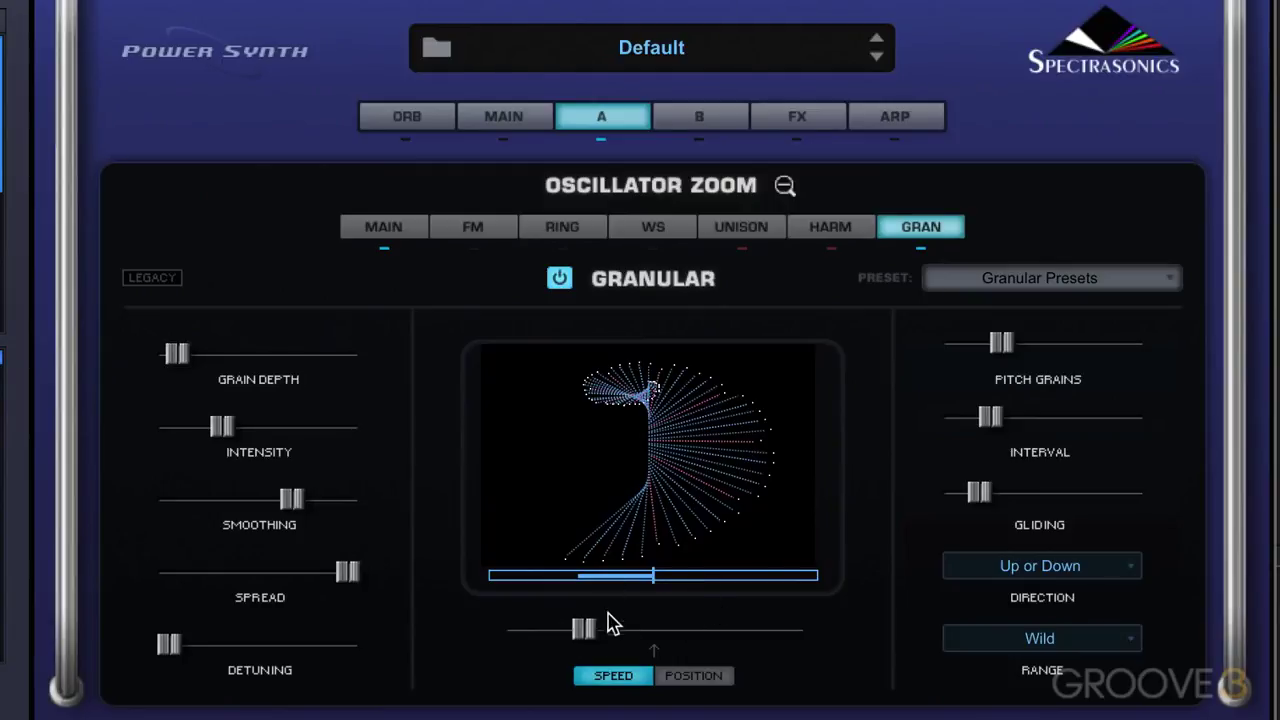
Switch the playback control to Position and assign Aftertouch as its modulation source
left_click(694, 676)
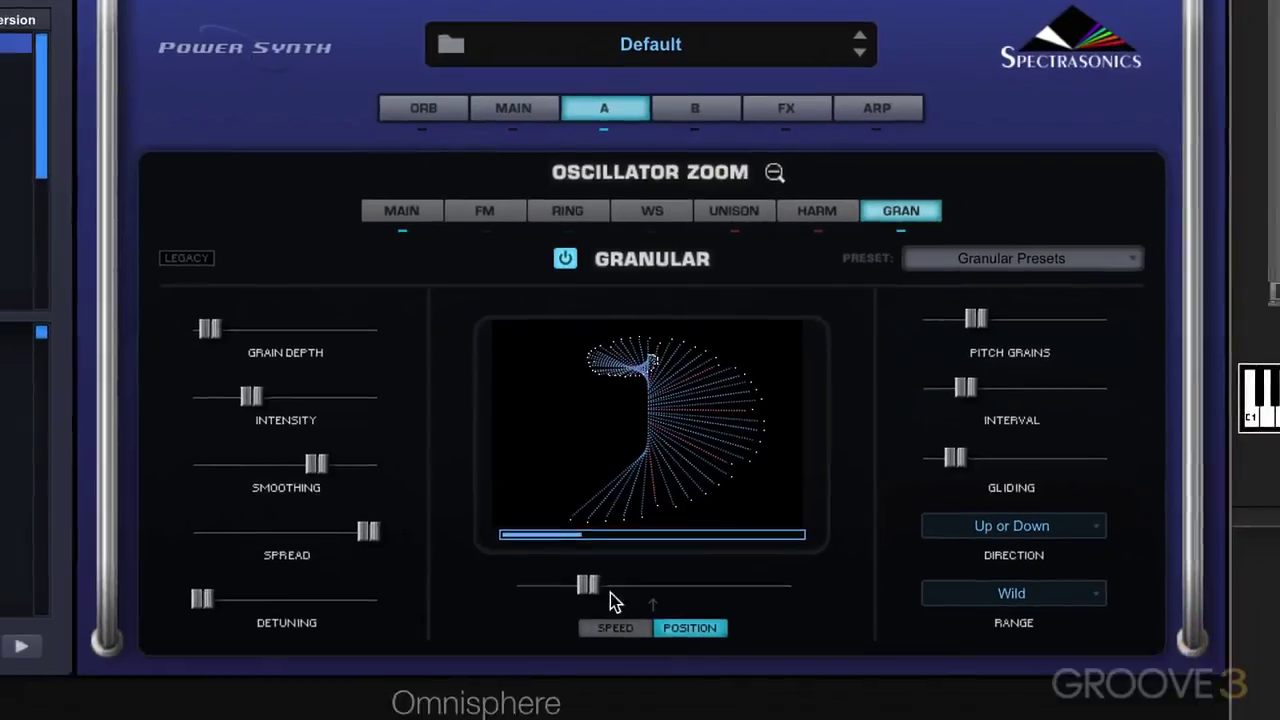
right_click(584, 626)
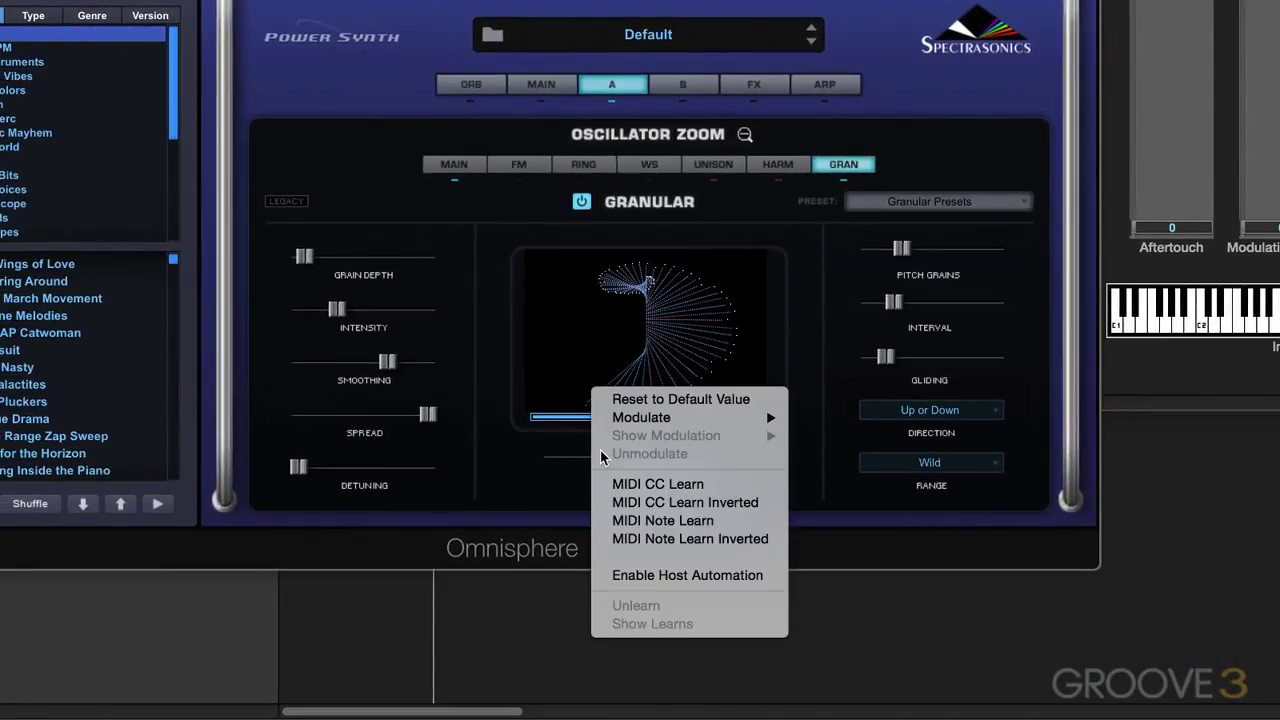
mouse_move(625, 417)
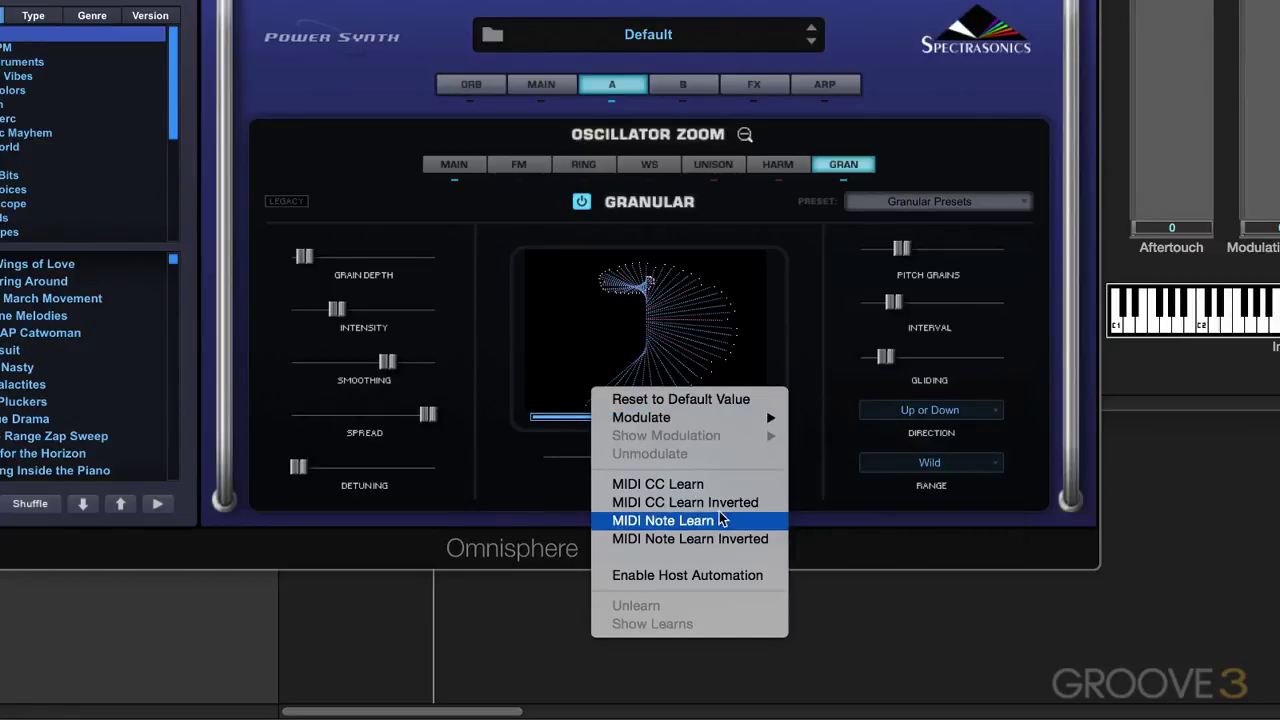
mouse_move(886, 584)
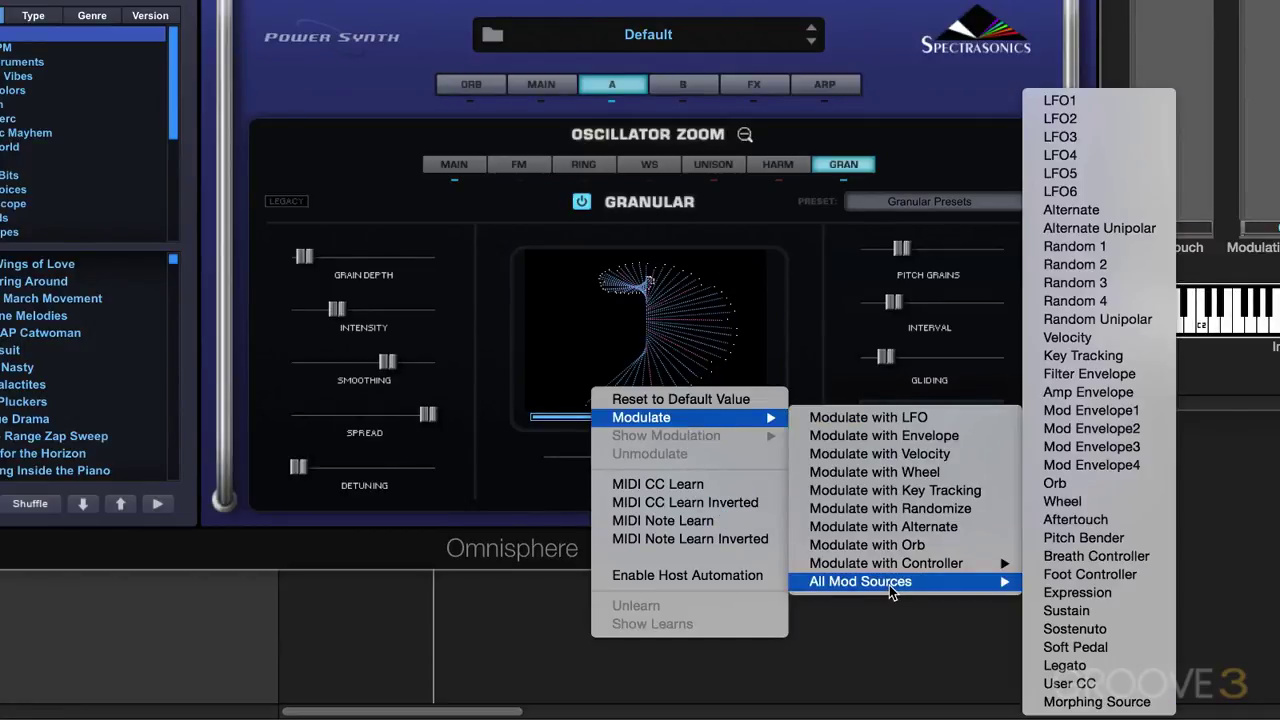
left_click(1076, 521)
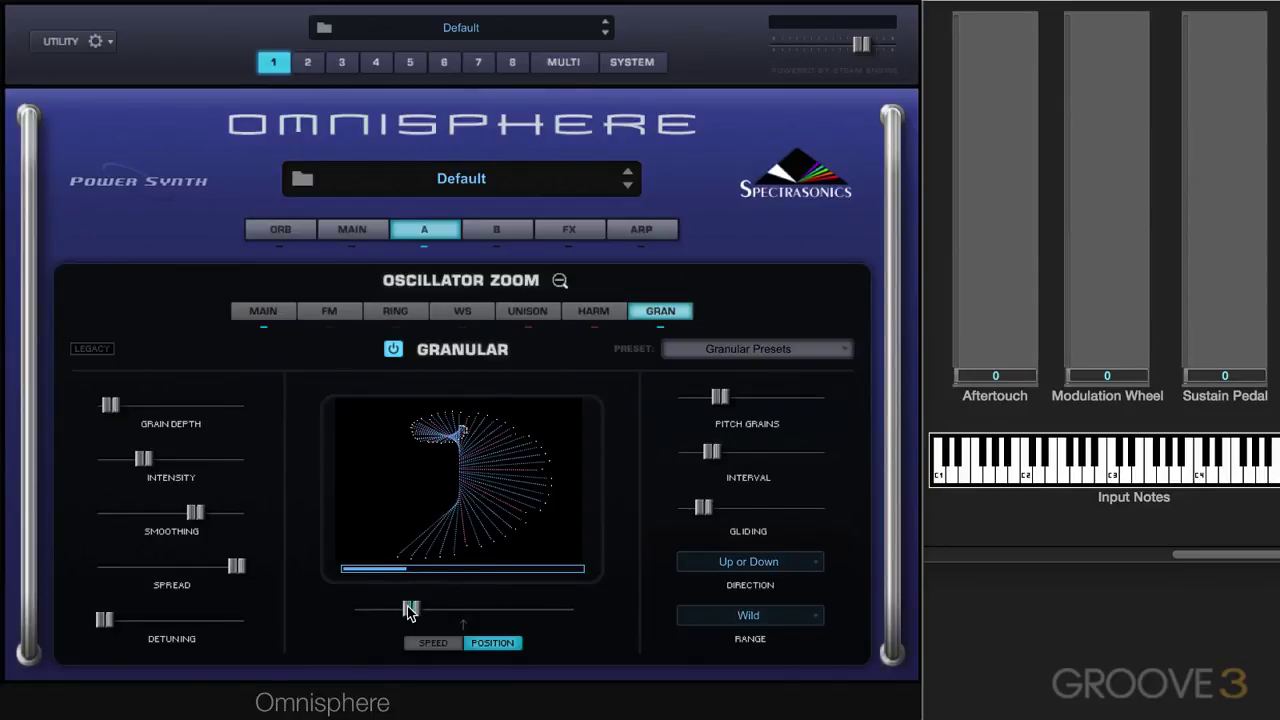
Sweep the playback Position between about one third and slightly over the middle of its range, leaving it slightly past the middle
left_click_drag(410, 612, 476, 618)
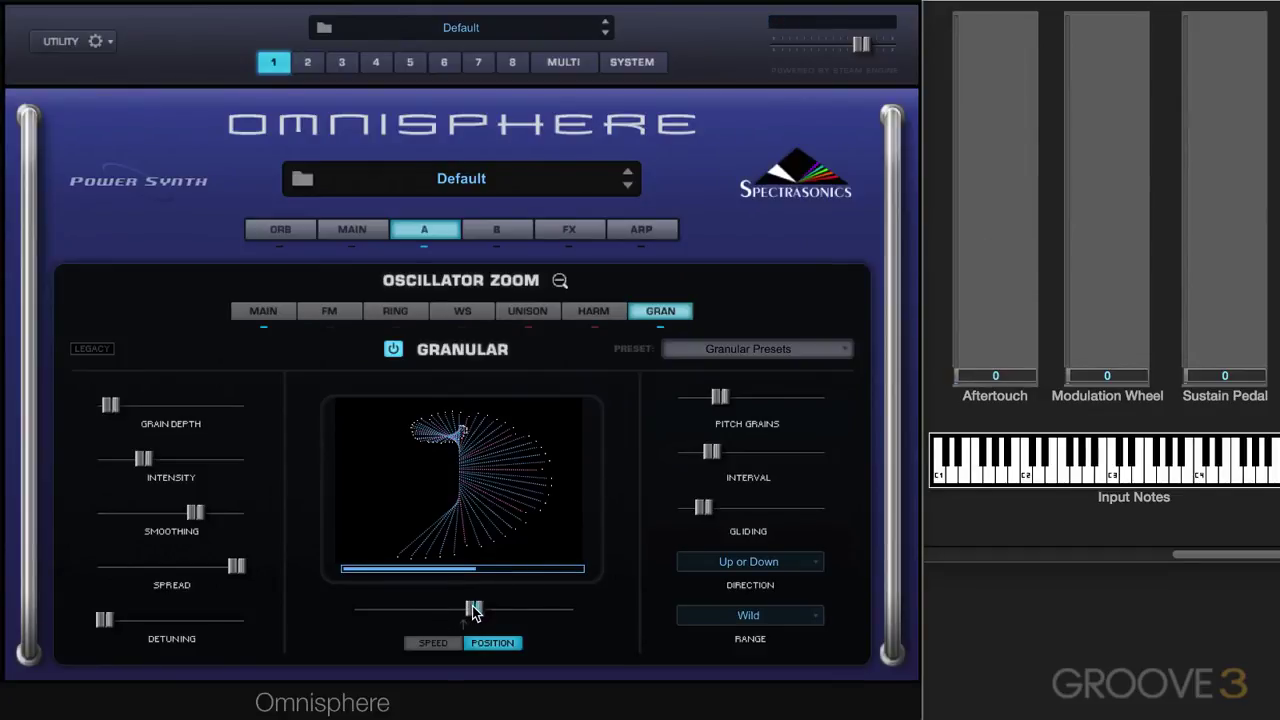
left_click_drag(475, 613, 490, 614)
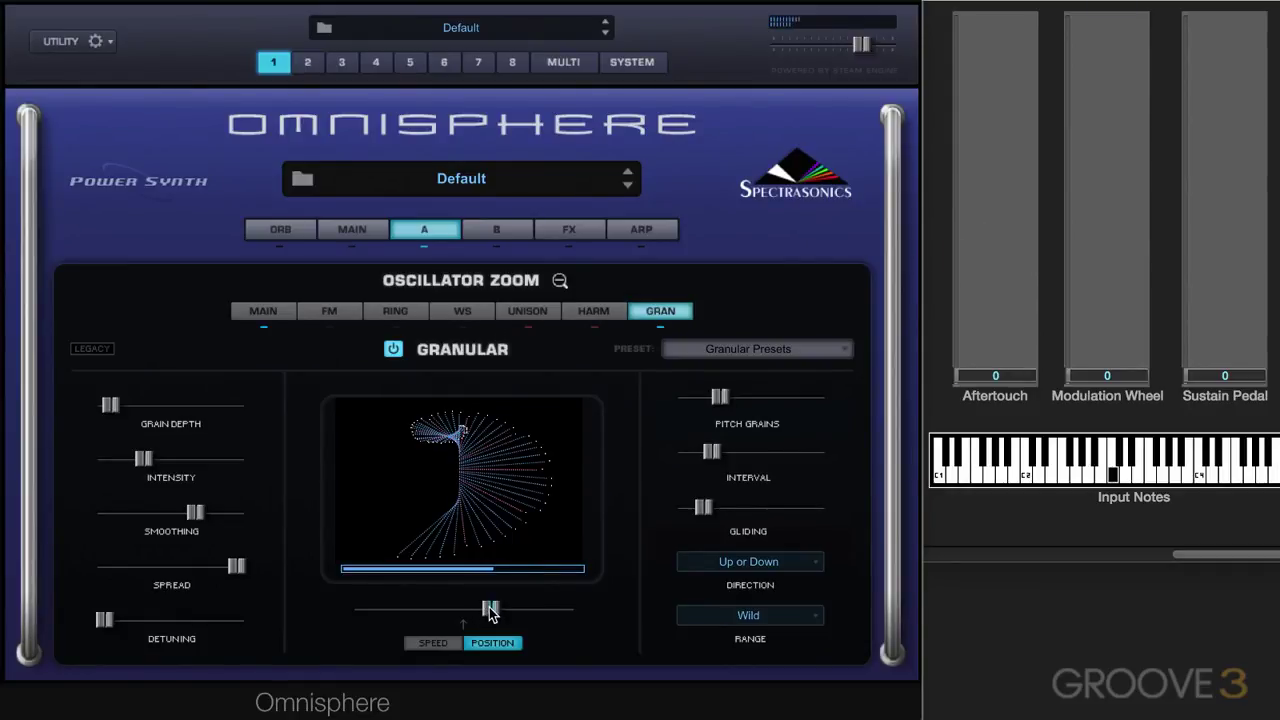
left_click_drag(490, 606, 418, 616)
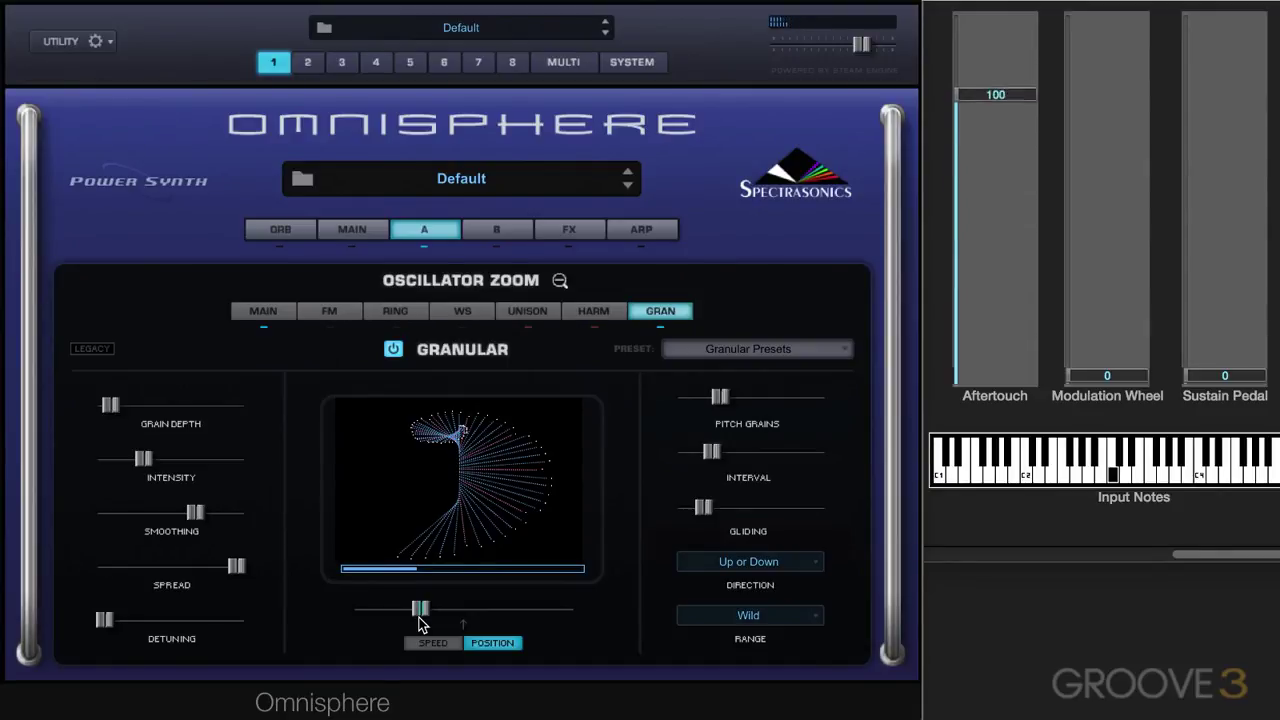
left_click_drag(419, 617, 484, 616)
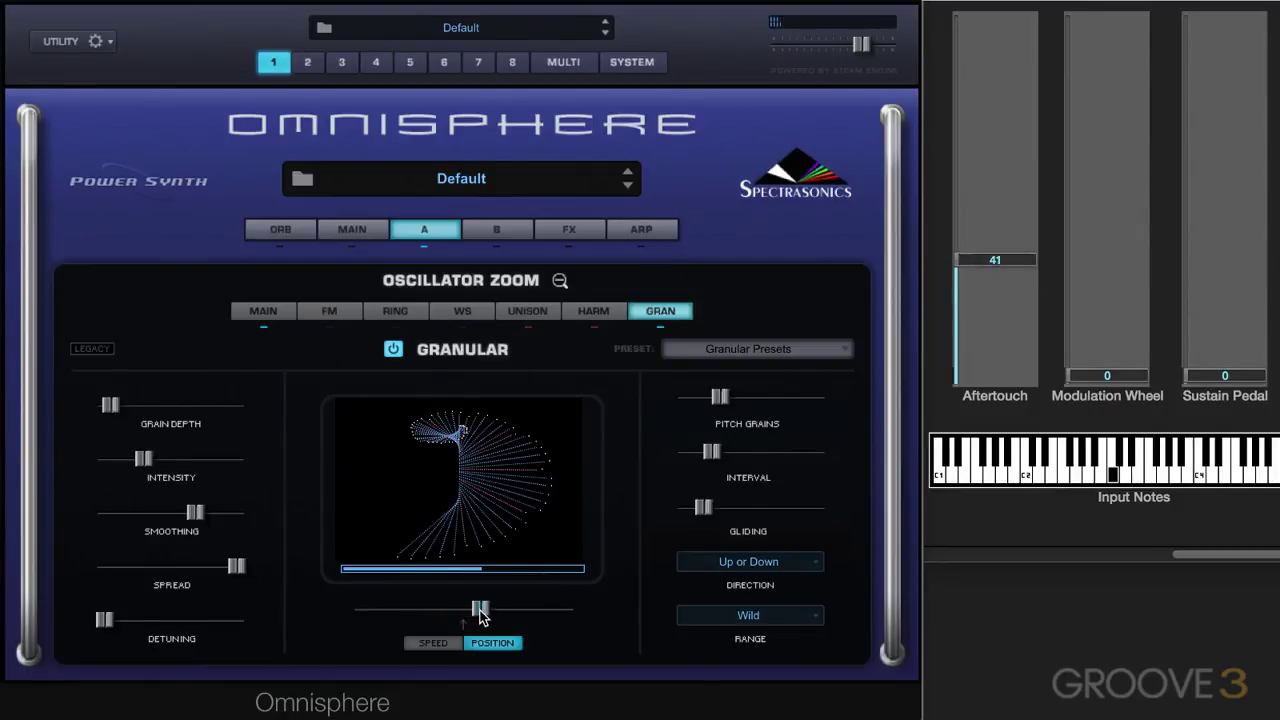